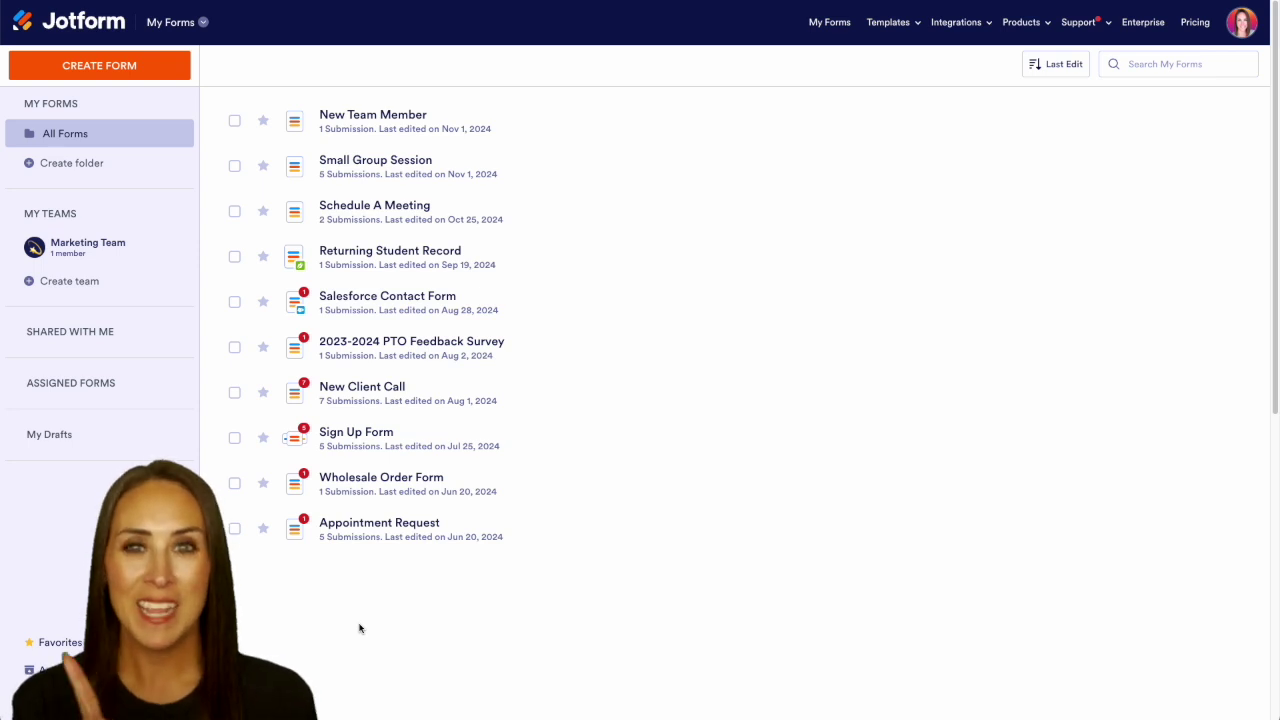
- Create a new workflow using the One Step Approval option
left_click(174, 22)
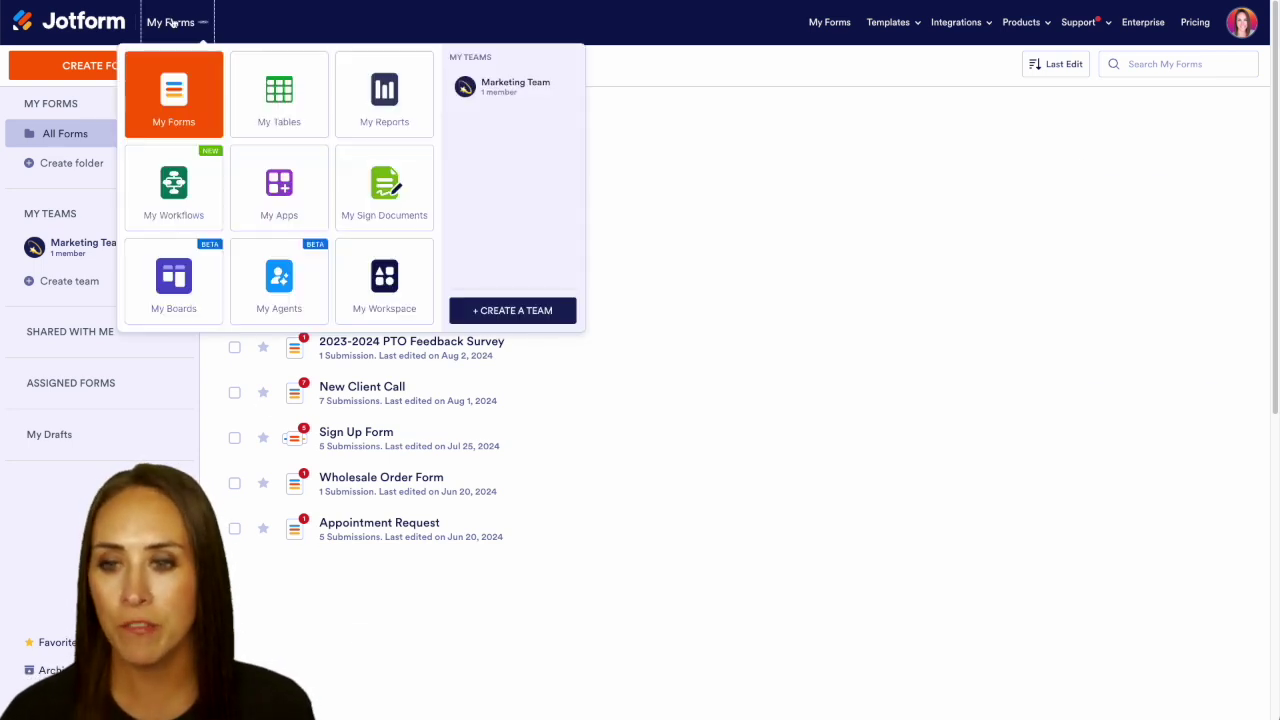
left_click(174, 209)
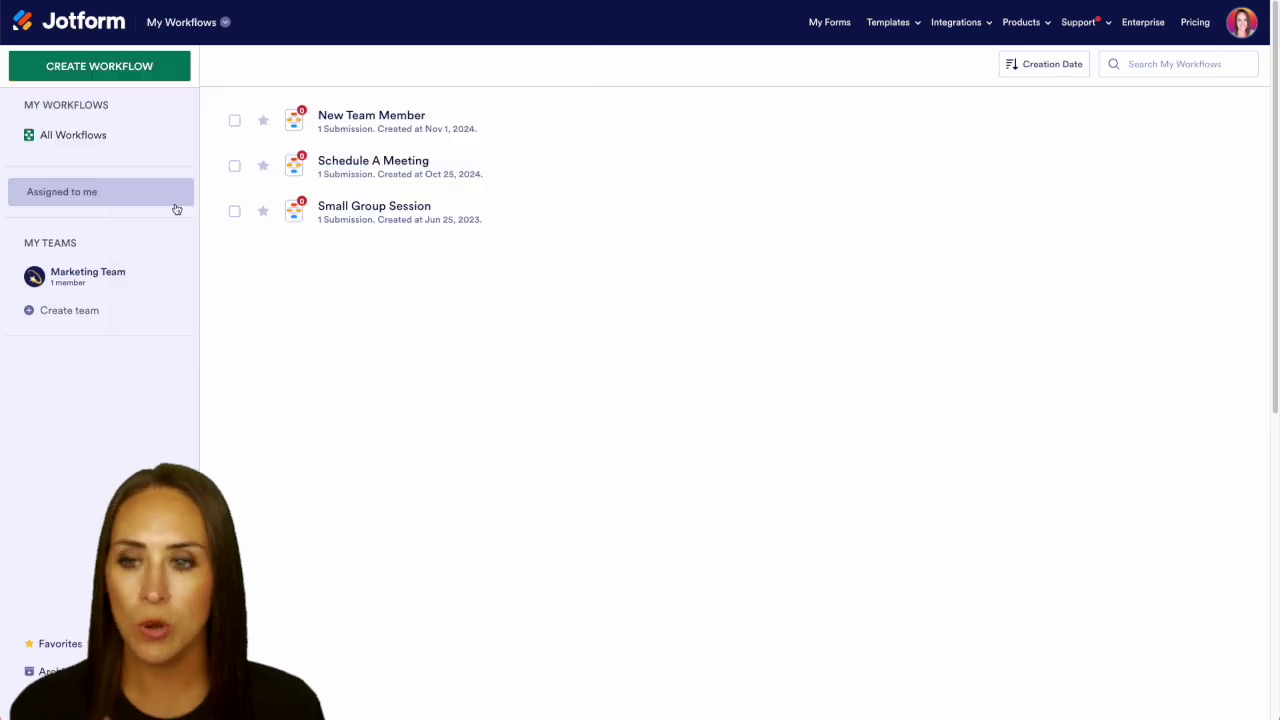
left_click(143, 64)
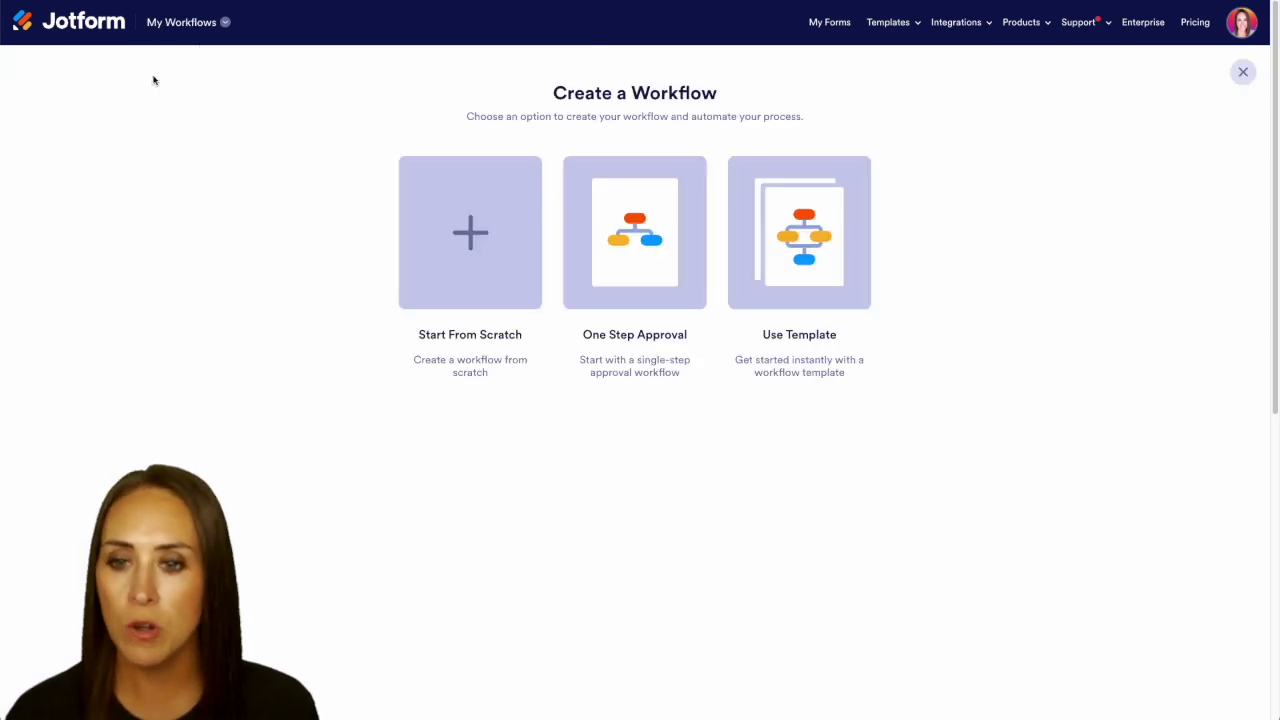
left_click(614, 216)
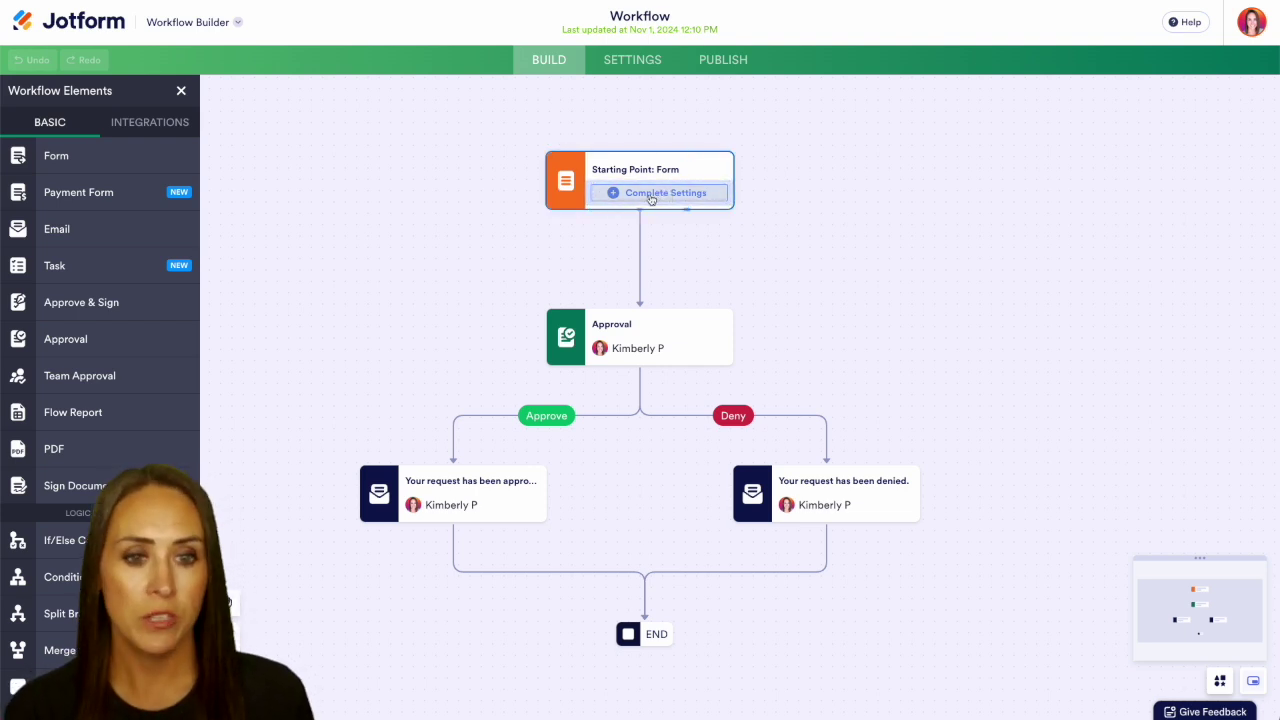
- Create a new form with the Classic Form layout for the workflow's starting point
left_click(666, 193)
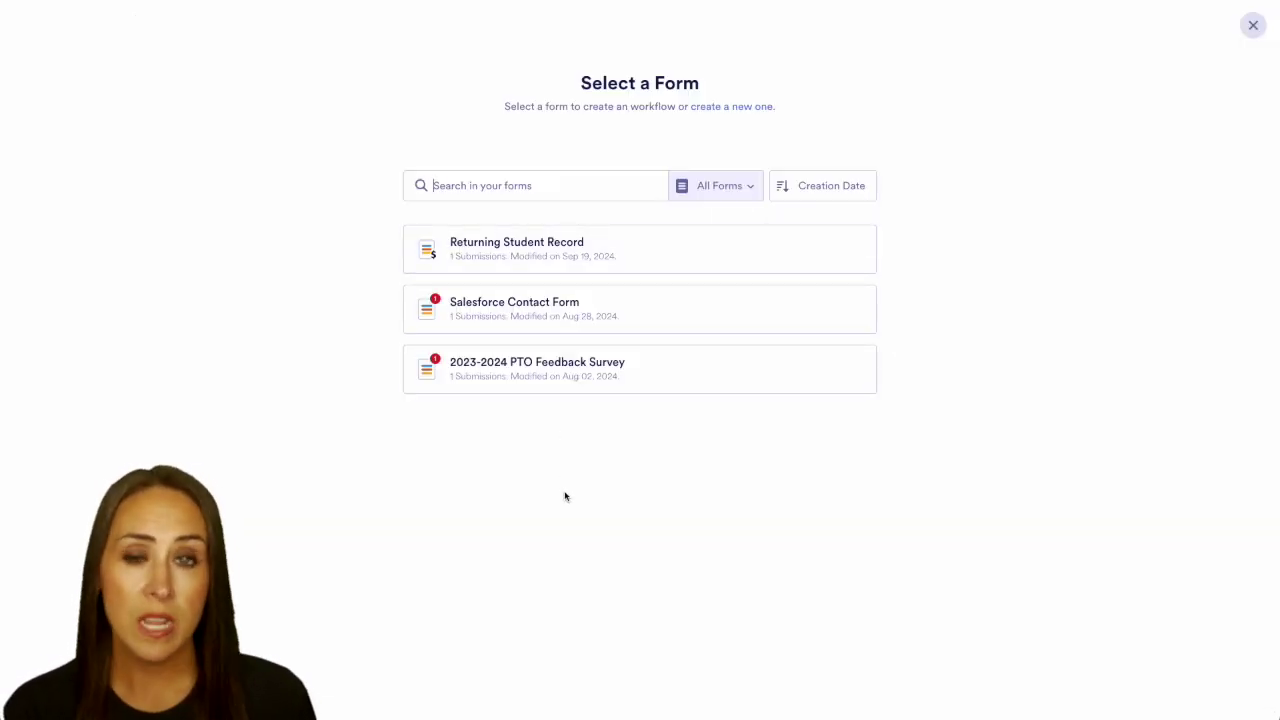
left_click(755, 108)
left_click(449, 386)
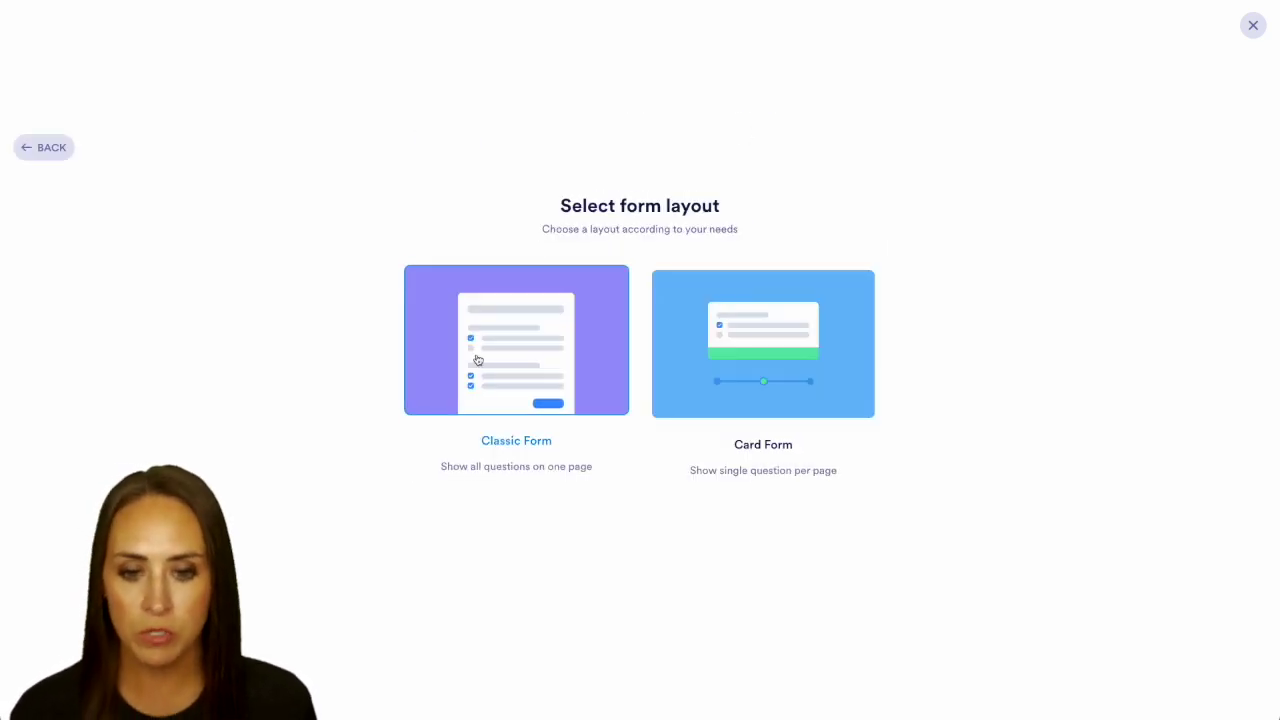
left_click(480, 362)
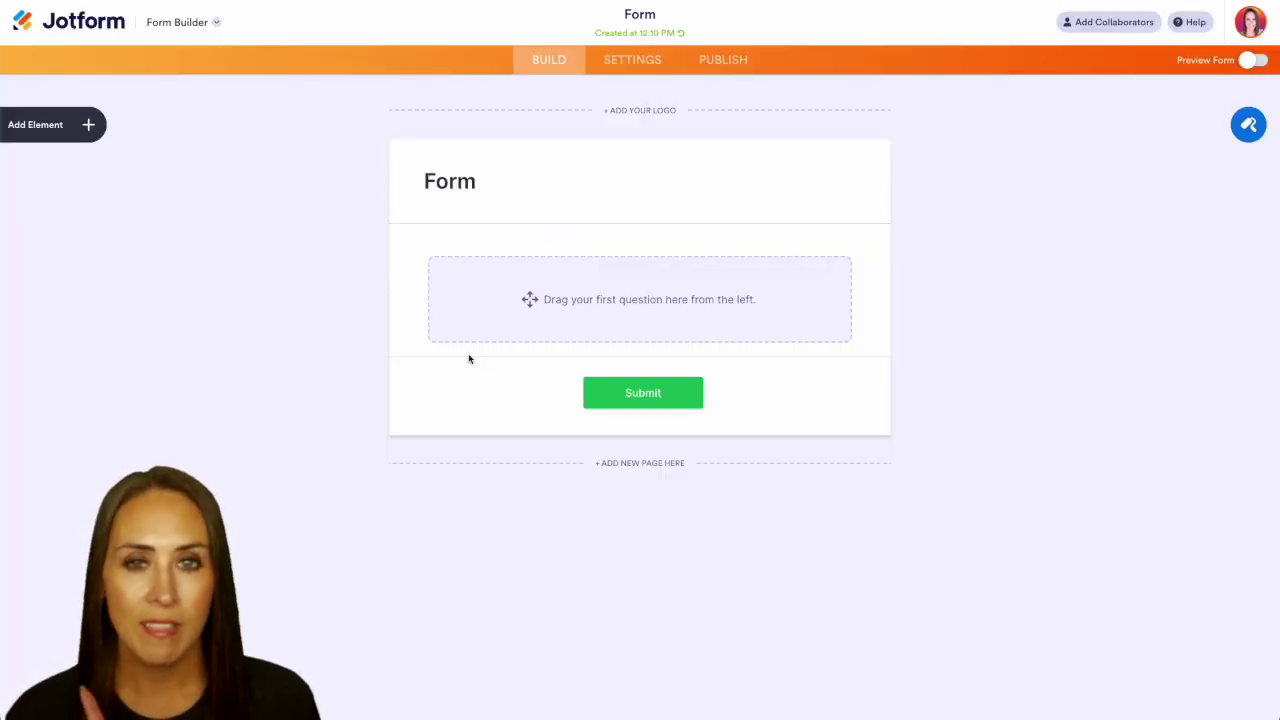
- Add Full Name, Email and Phone fields to the blank form
left_click(45, 125)
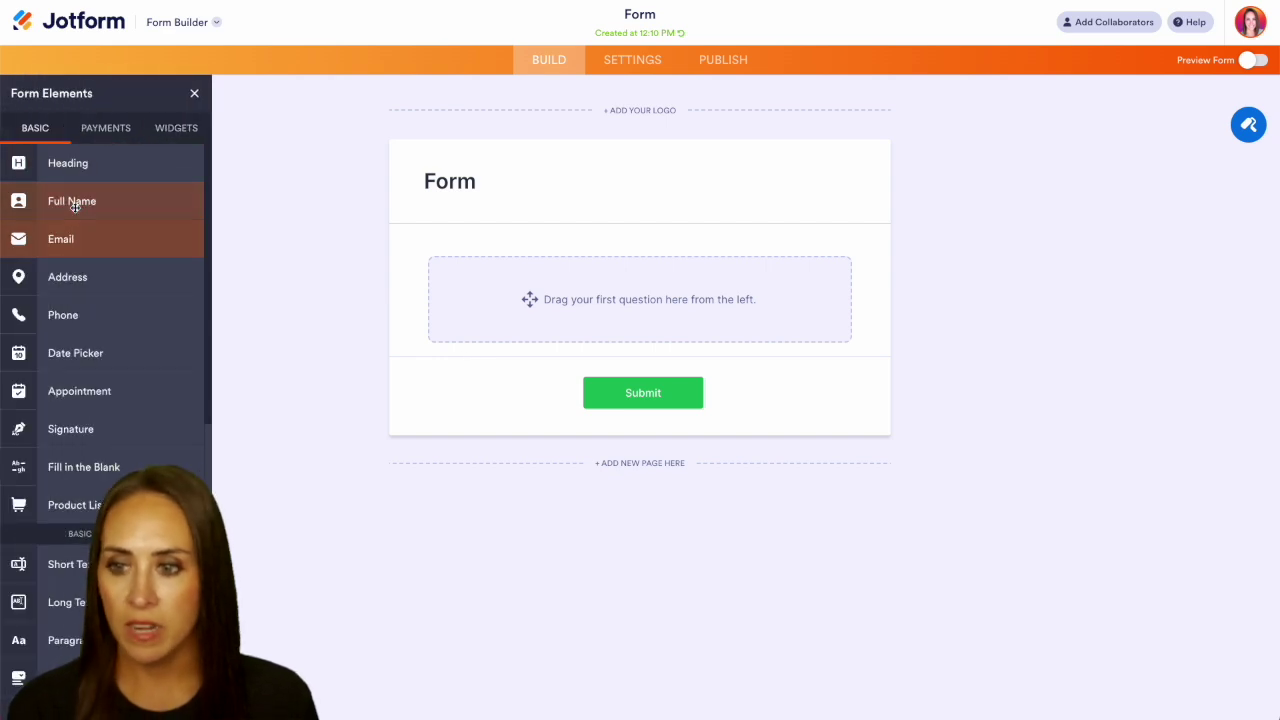
left_click(75, 205)
left_click(60, 240)
left_click(100, 322)
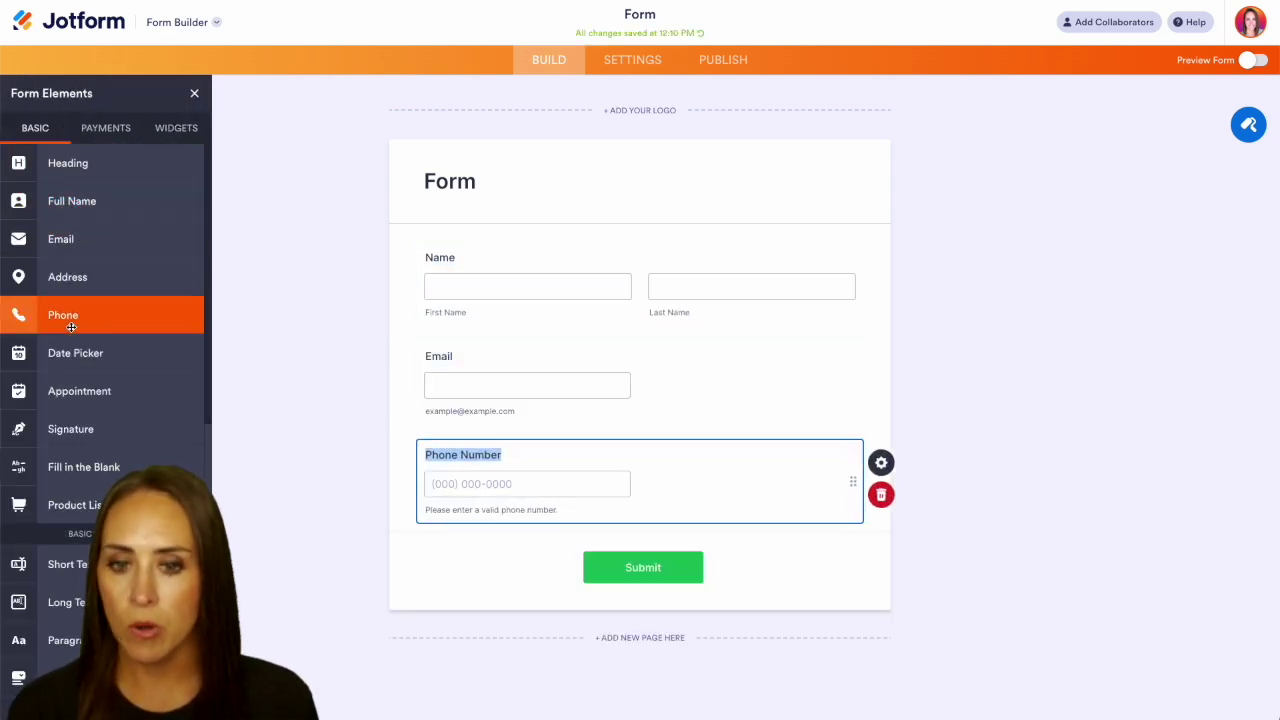
- Rename the form as Information Update
left_click(653, 14)
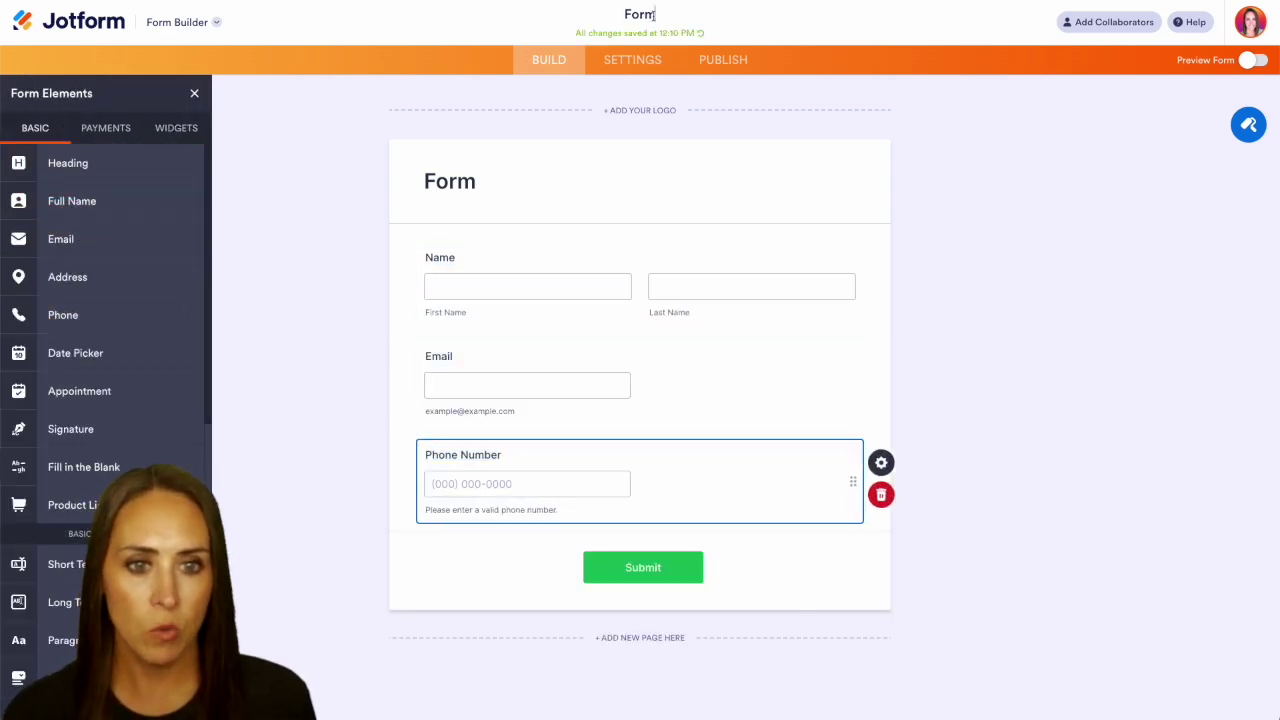
type("Information Upd")
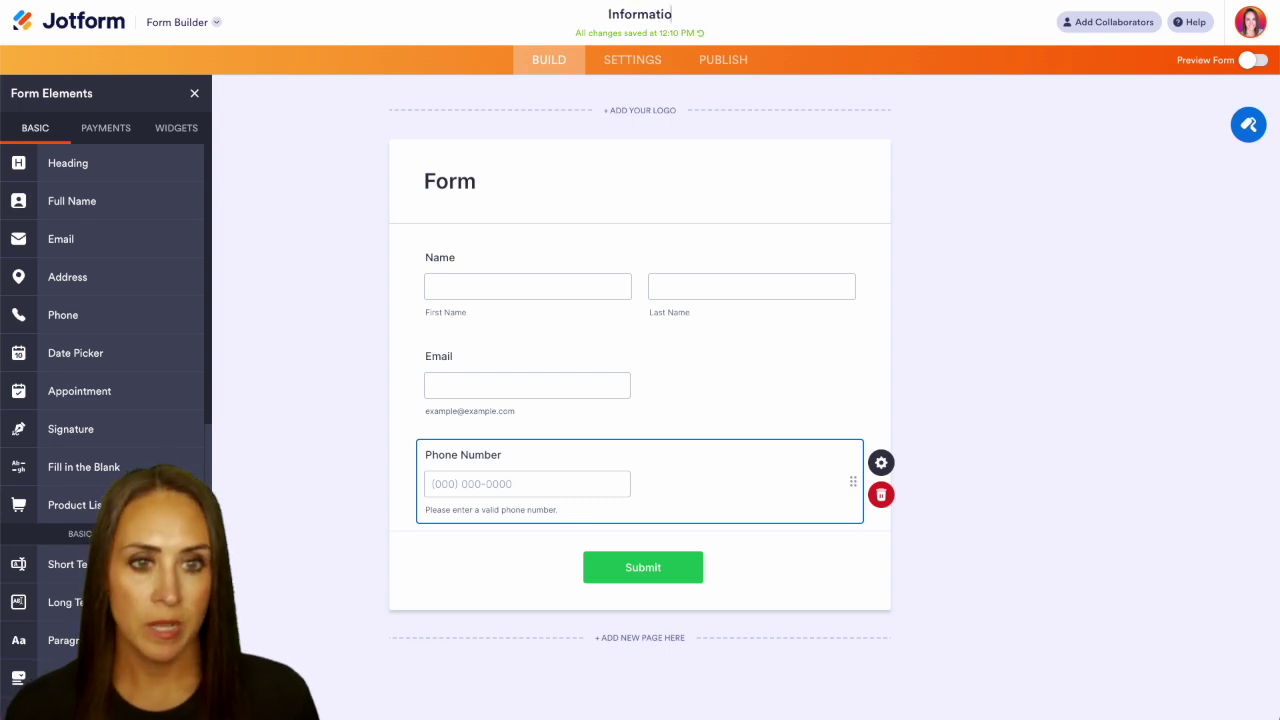
type("ate")
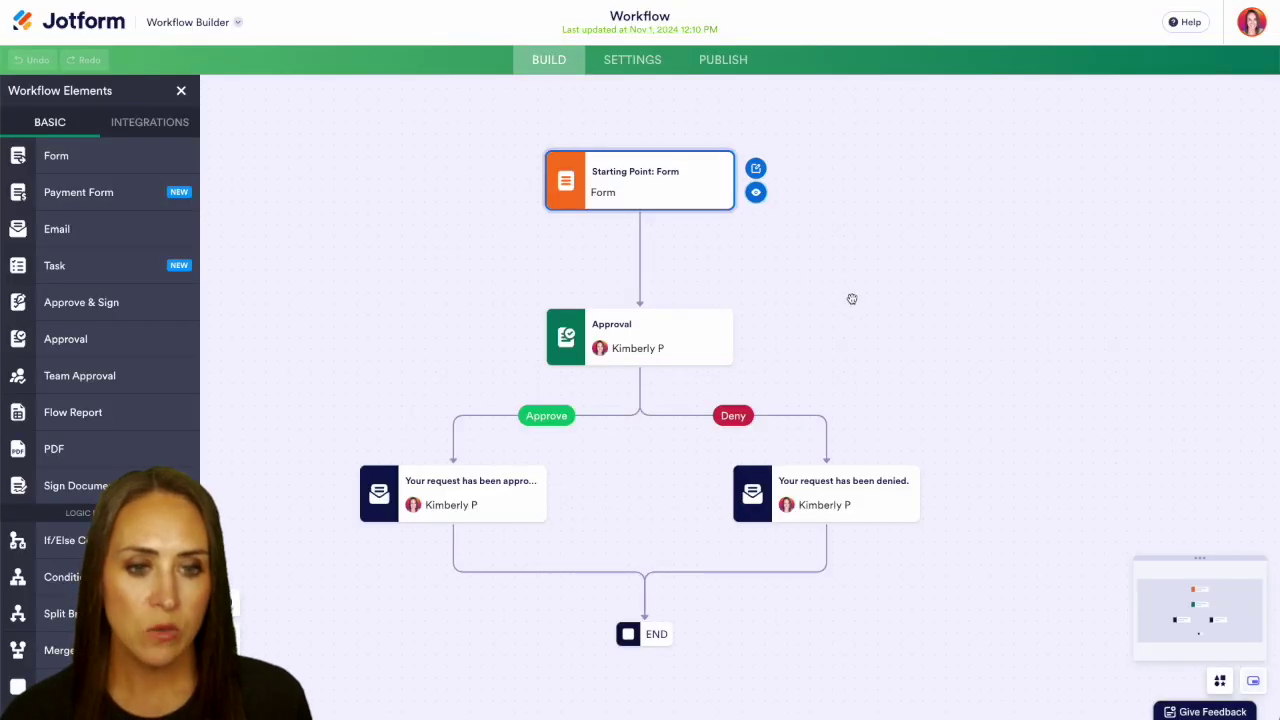
- Set the Approval element's completion rule to Require response from one person
left_click_drag(852, 299, 823, 143)
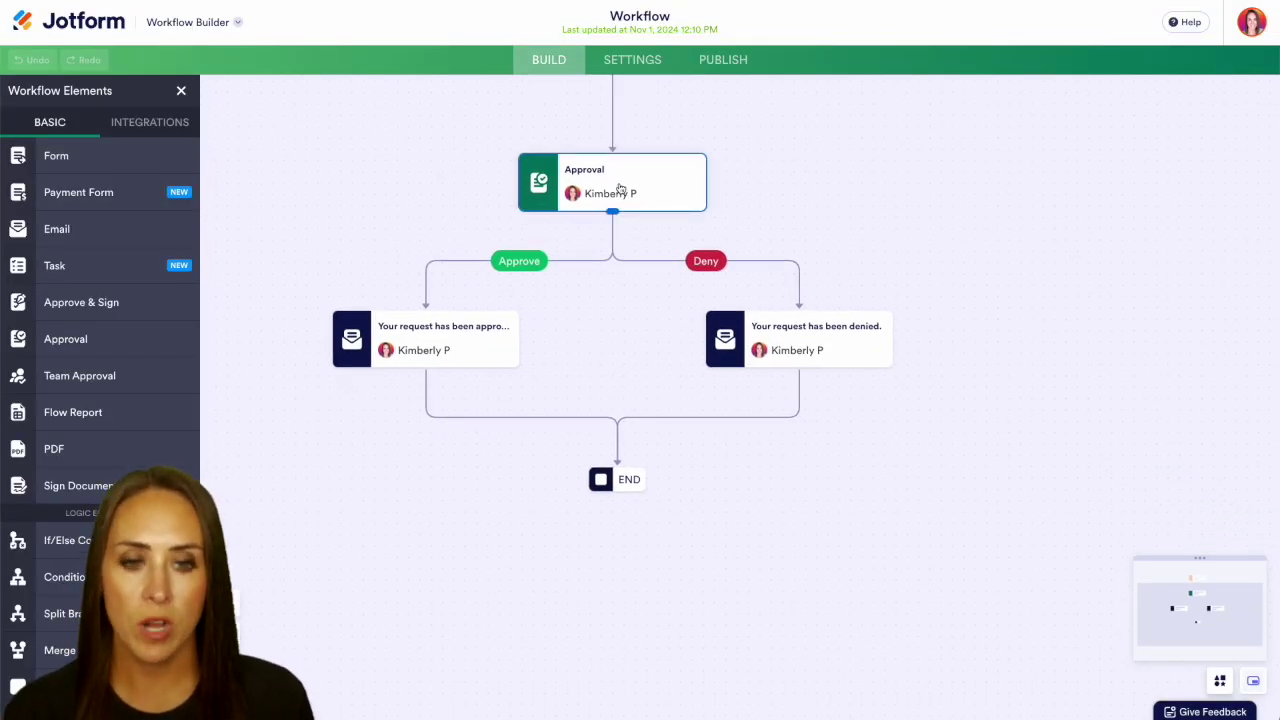
mouse_move(620, 189)
left_click(728, 158)
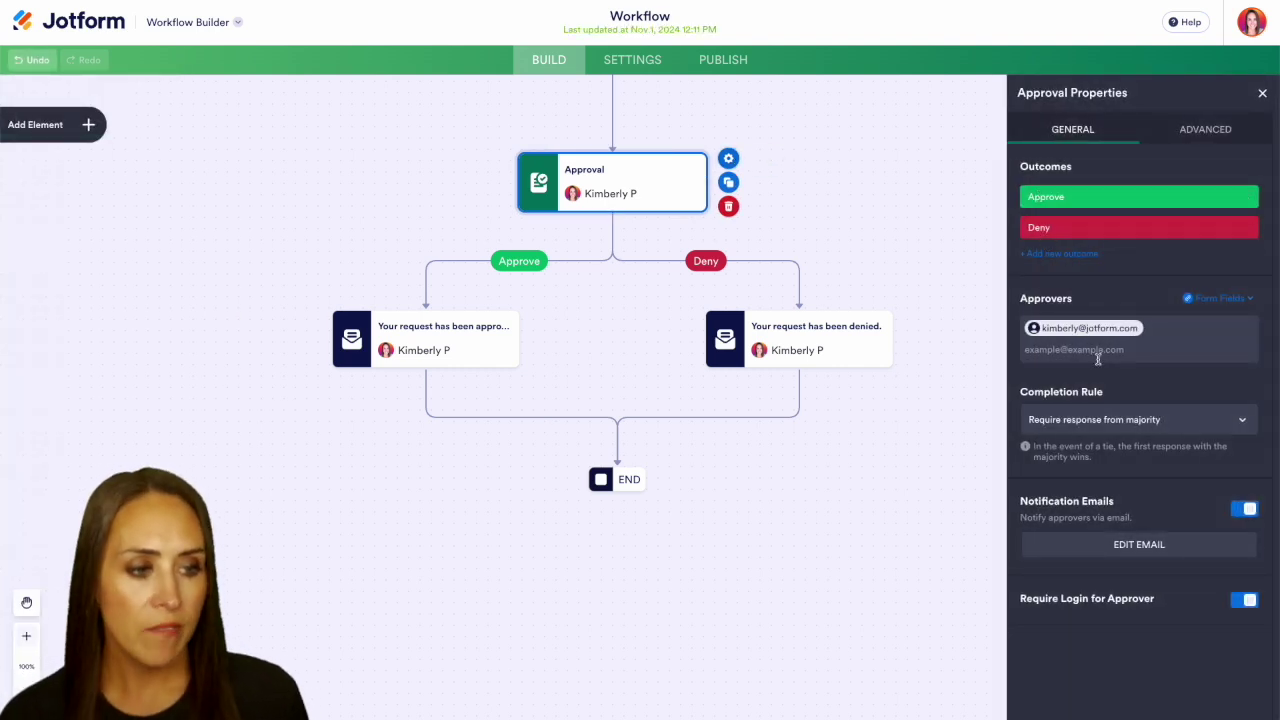
left_click(1113, 424)
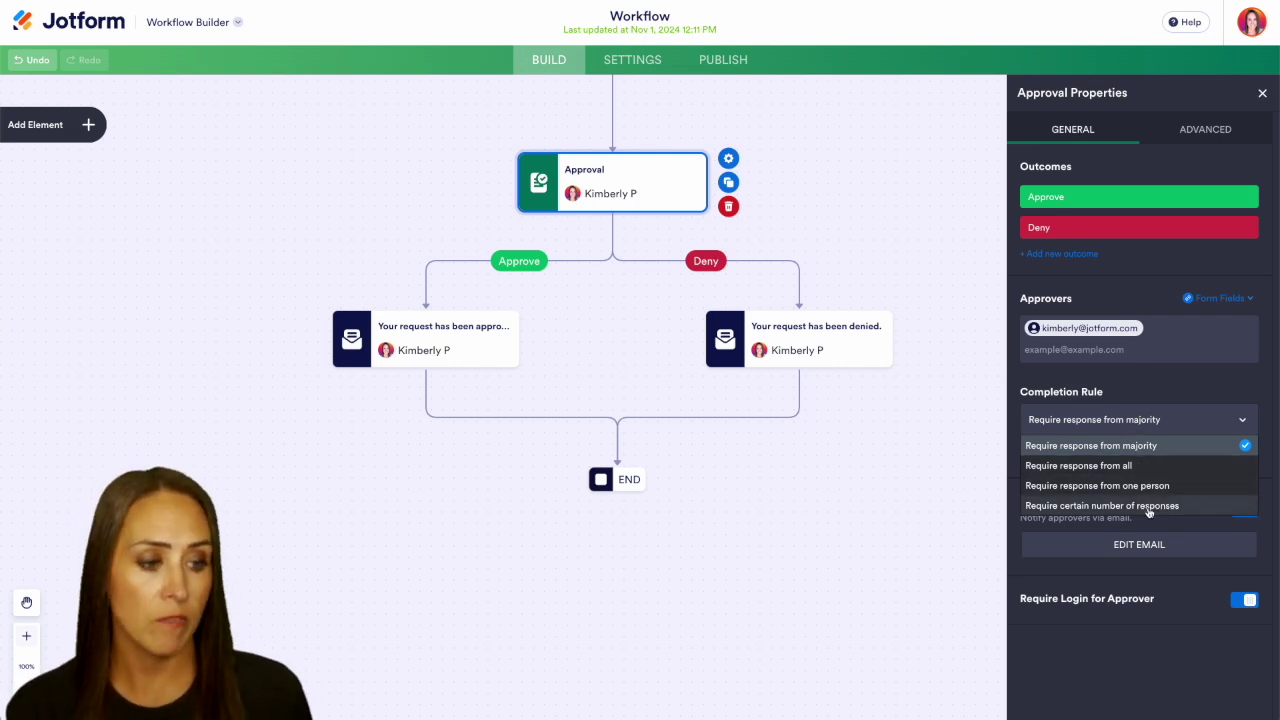
left_click(1170, 486)
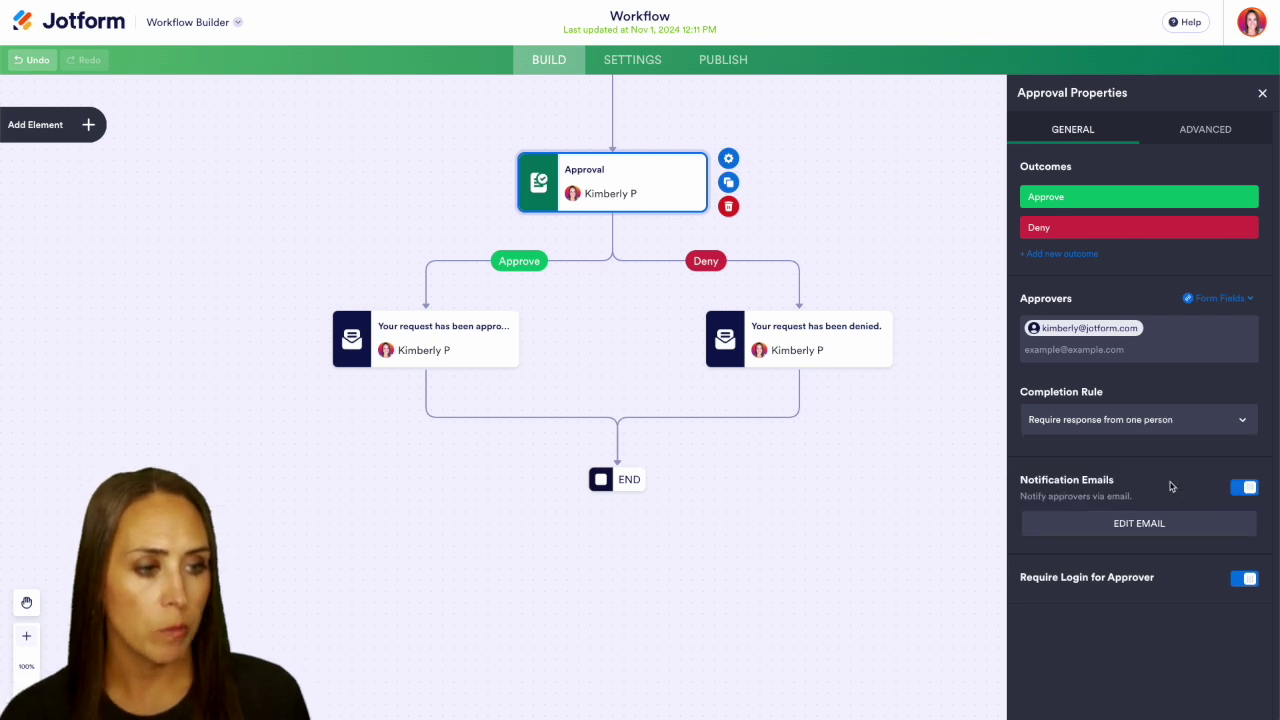
left_click(1262, 93)
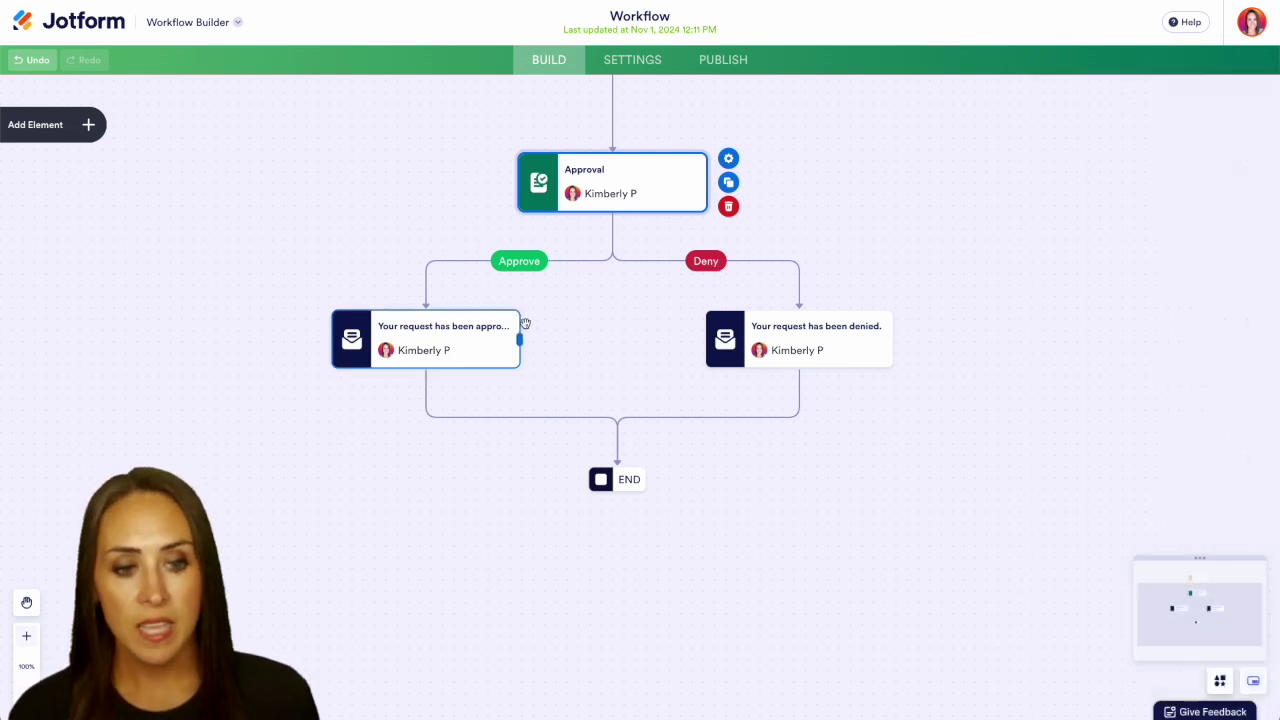
- Move the END element further down and delete the link from the approved-request email to it, turning off future delete warnings
left_click_drag(628, 483, 619, 669)
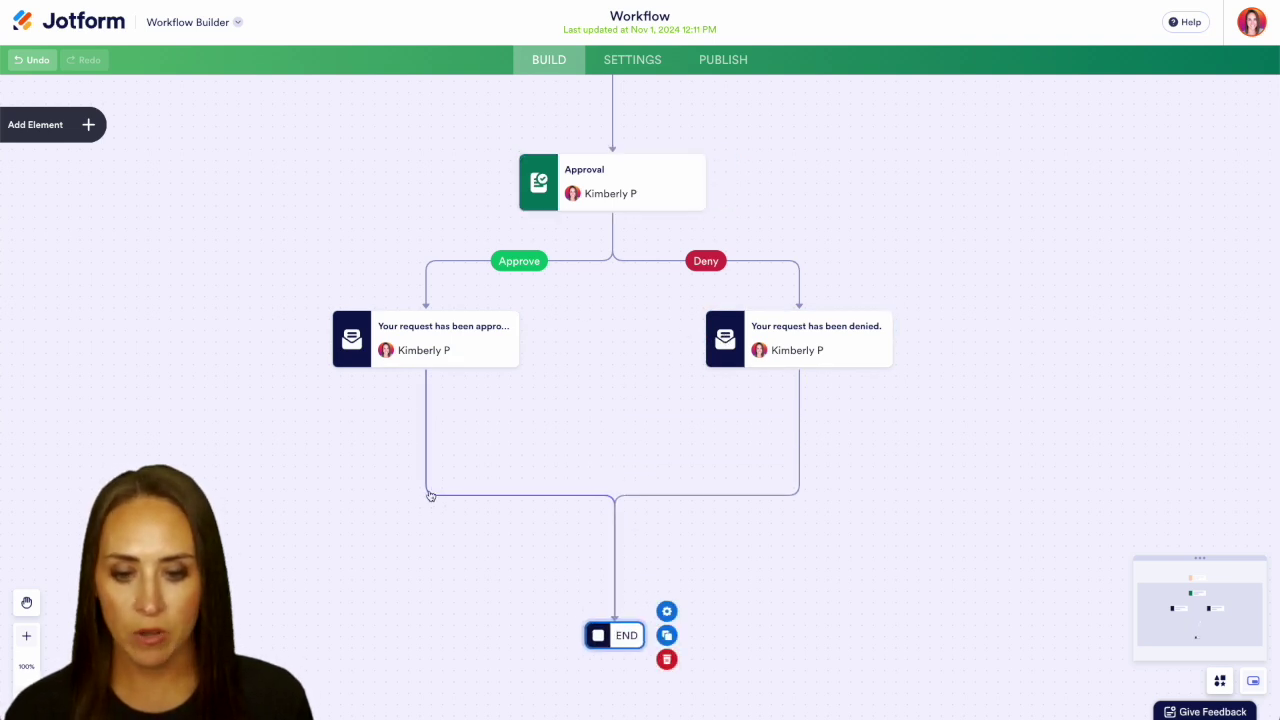
left_click(546, 507)
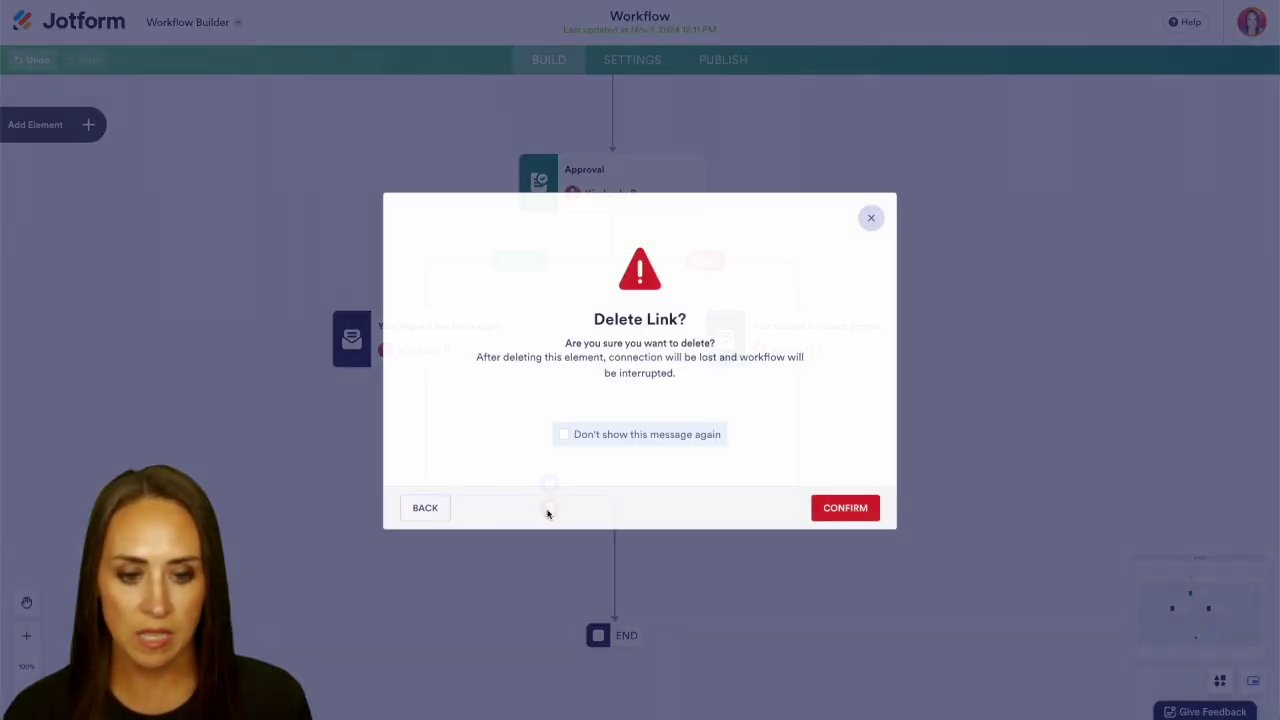
left_click(564, 434)
left_click(858, 512)
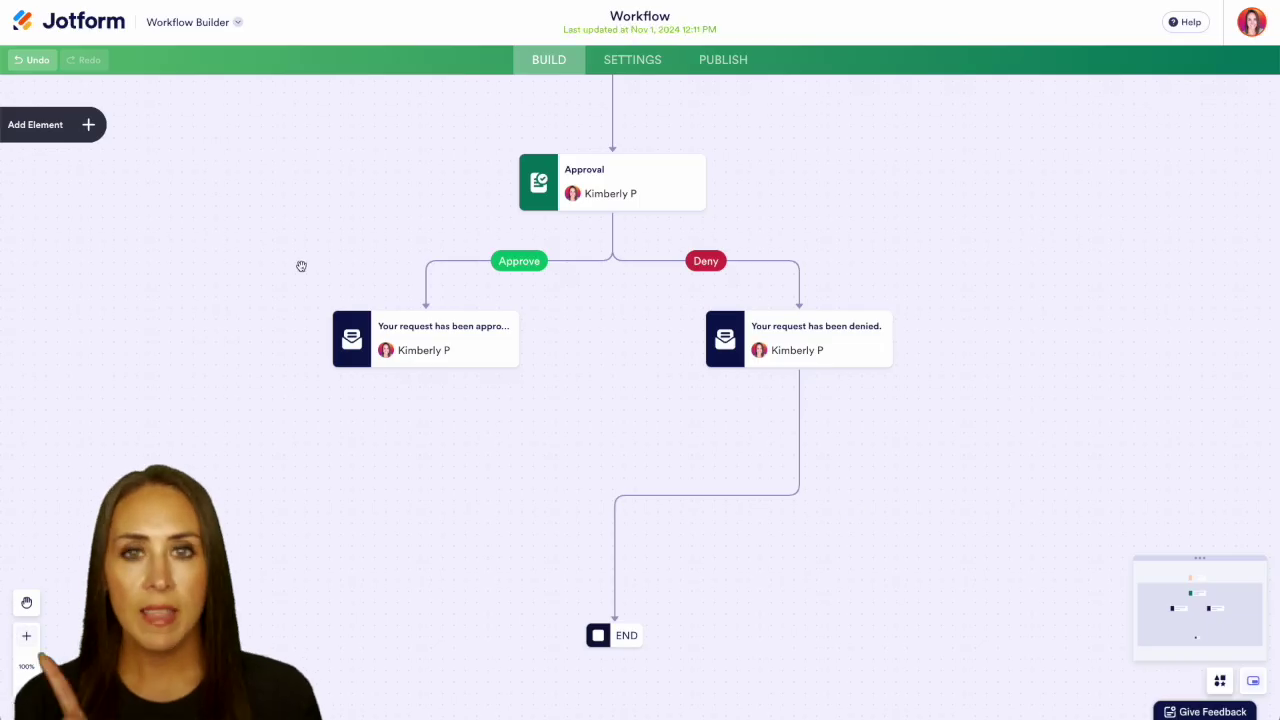
- Add a Dropbox Send Files element below the approved-request email
left_click(81, 134)
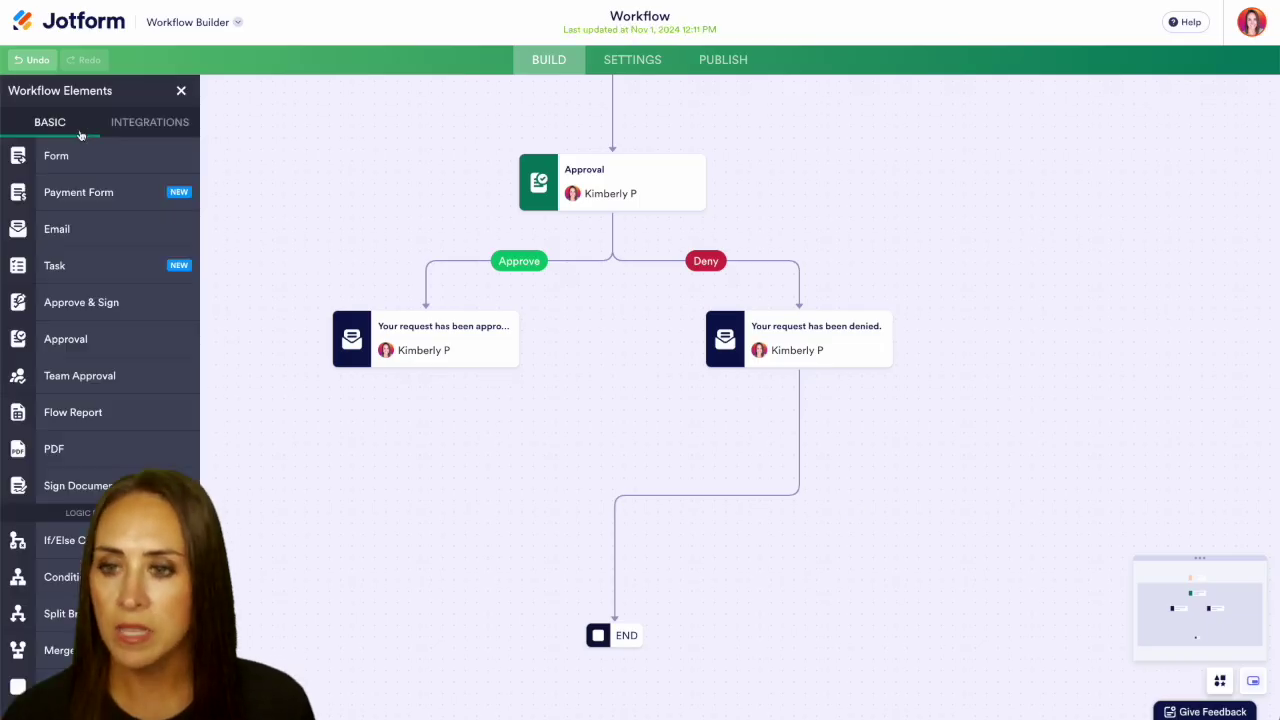
left_click(154, 127)
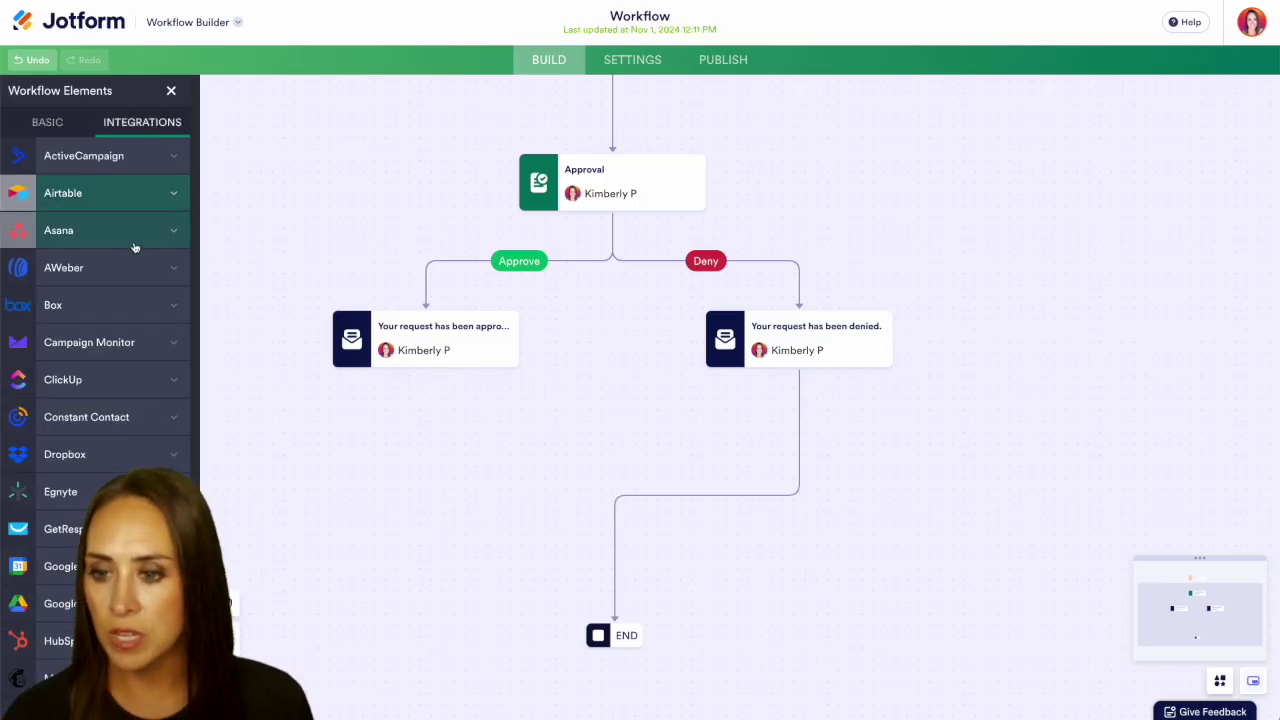
scroll(113, 302, "down", 3)
left_click(100, 252)
scroll(104, 251, "up", 2)
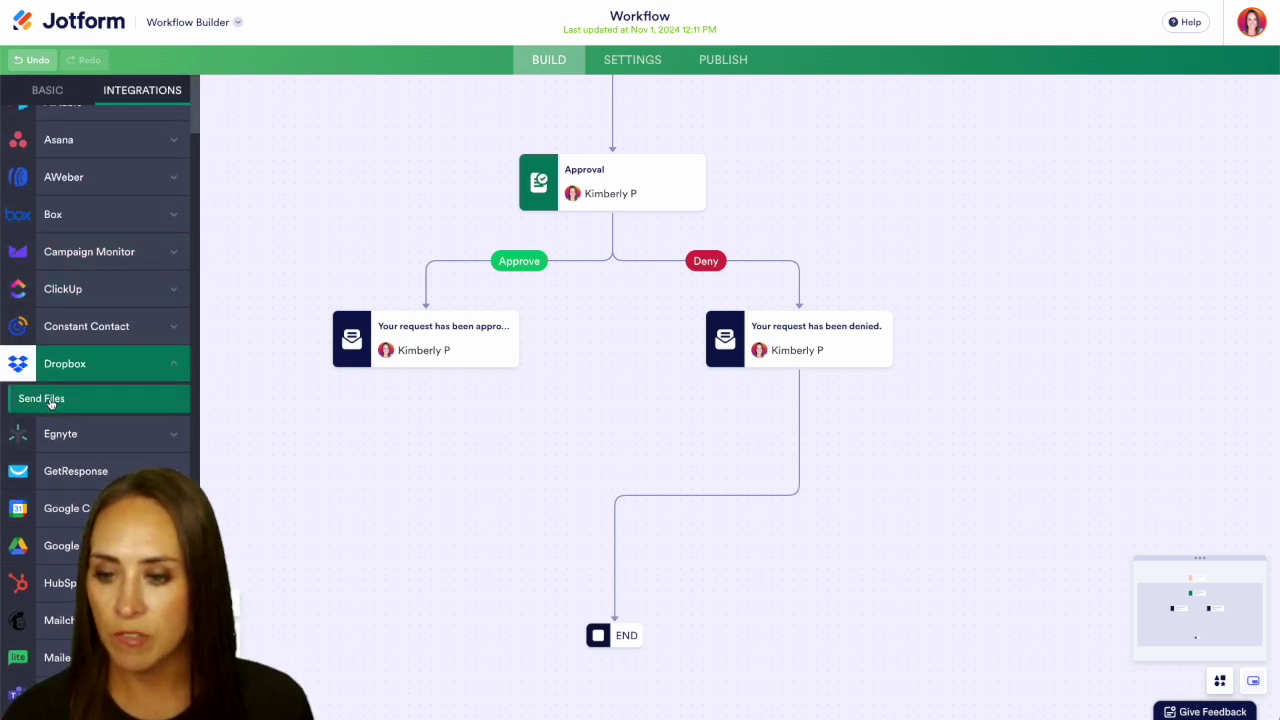
left_click_drag(50, 403, 440, 468)
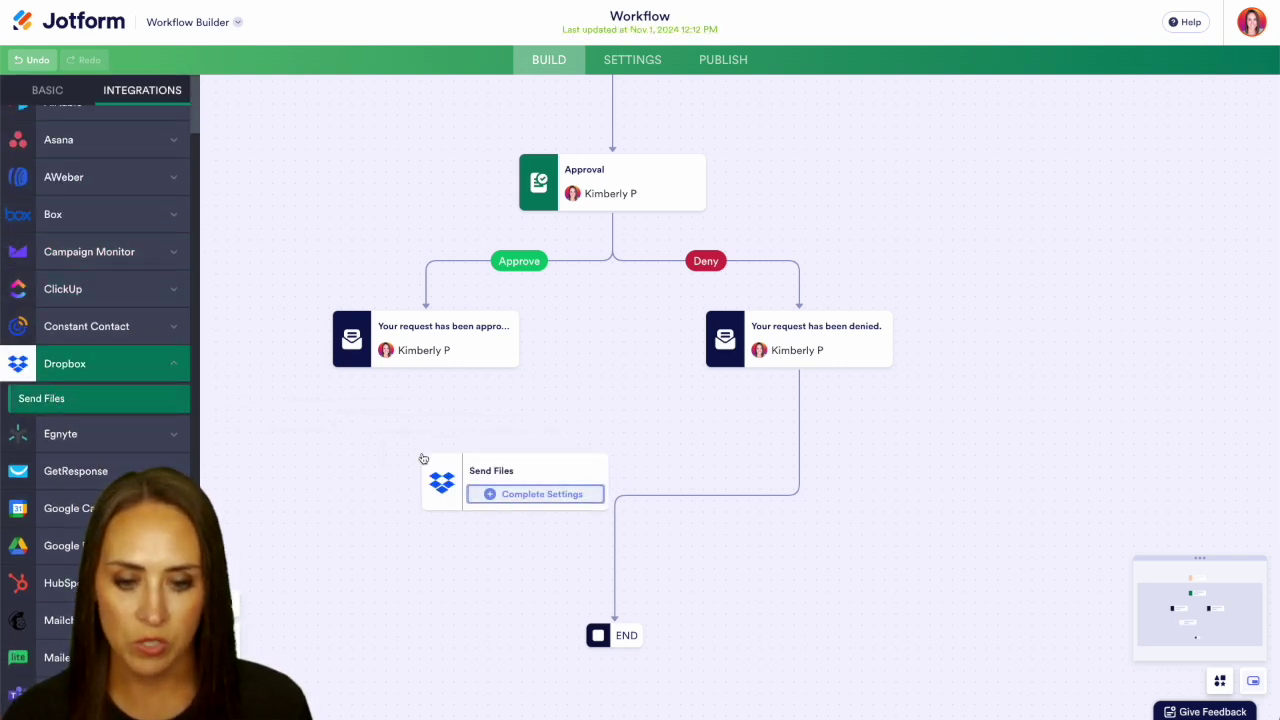
- Add the Dropbox action with the already authenticated account and name its storage folder Information Update
left_click(512, 494)
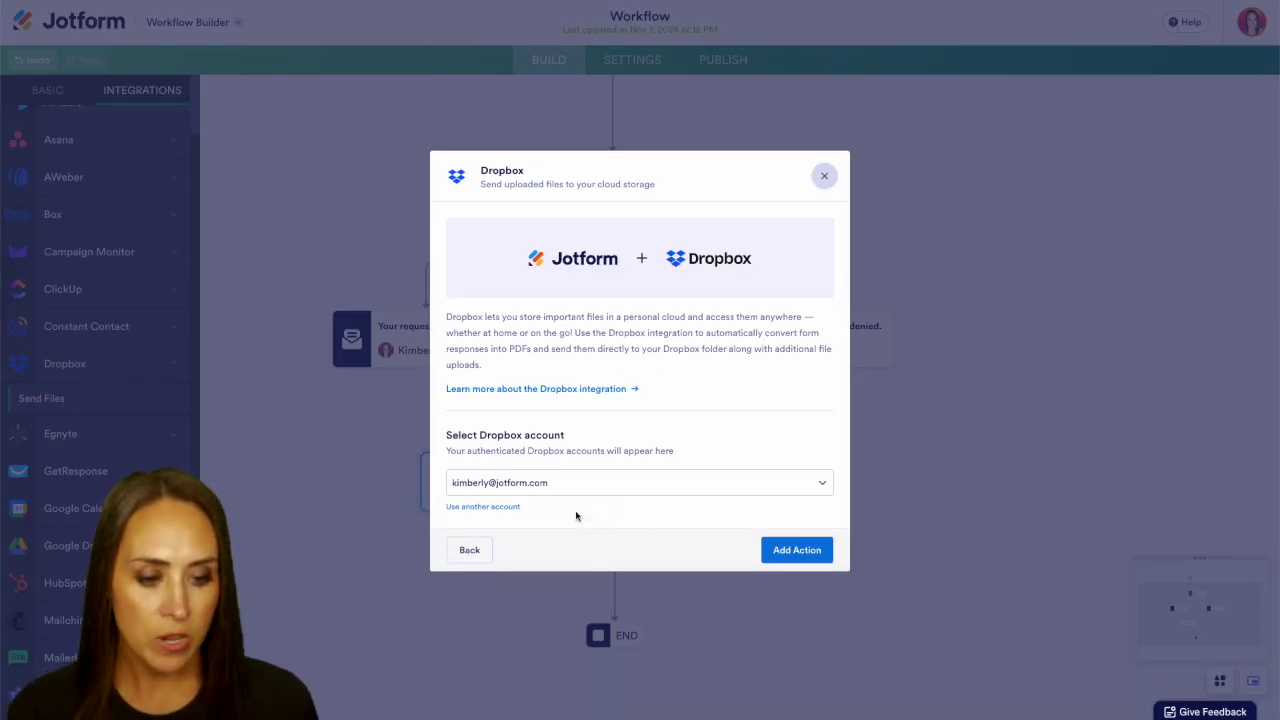
left_click(809, 550)
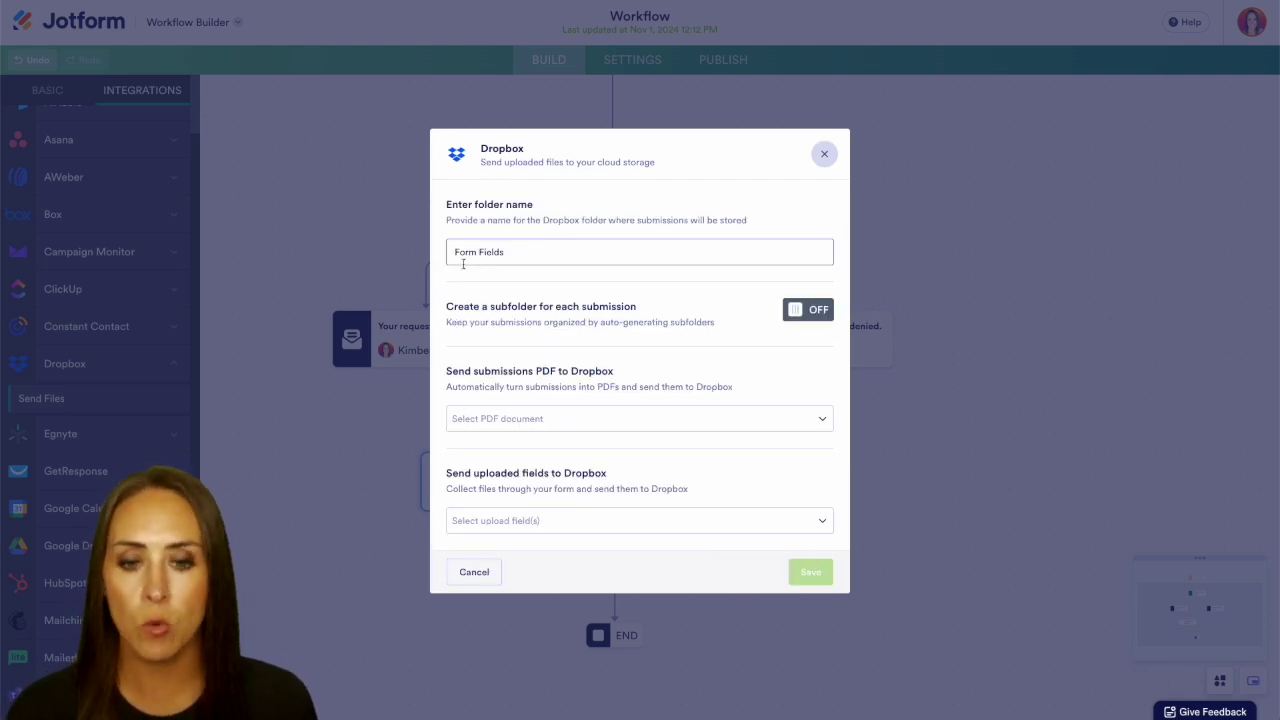
triple_click(510, 254)
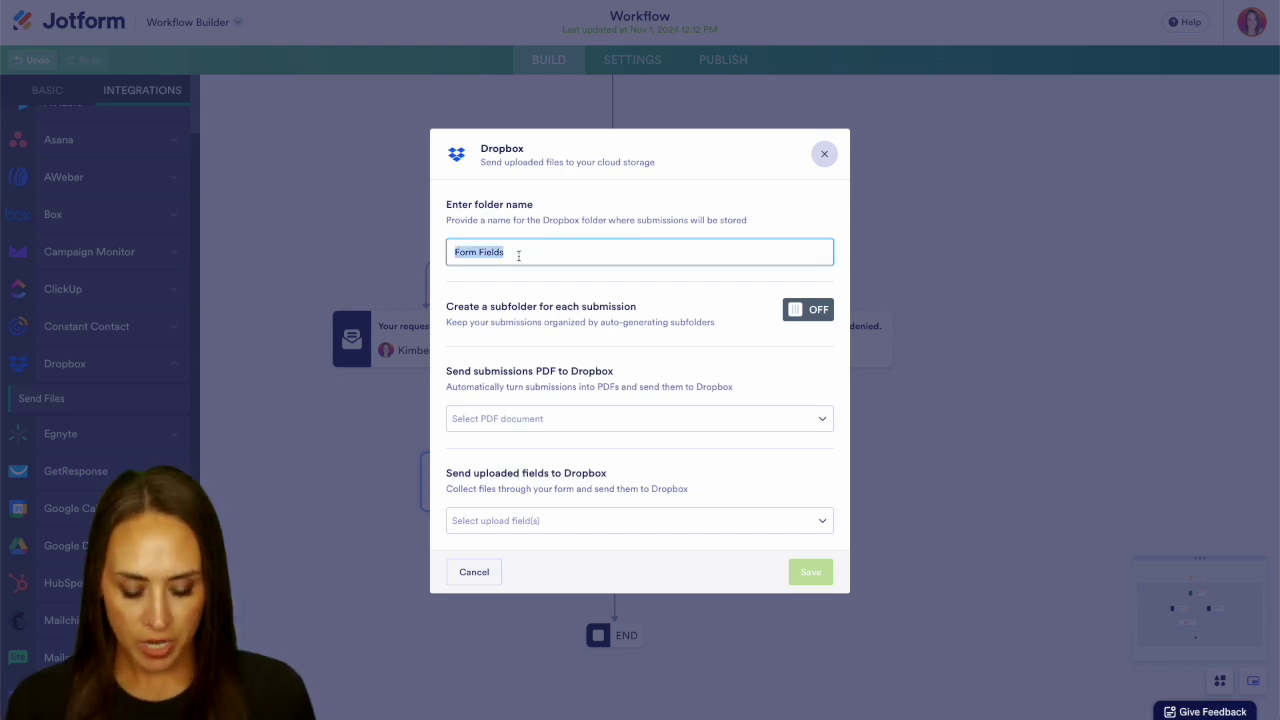
key("BackSpace")
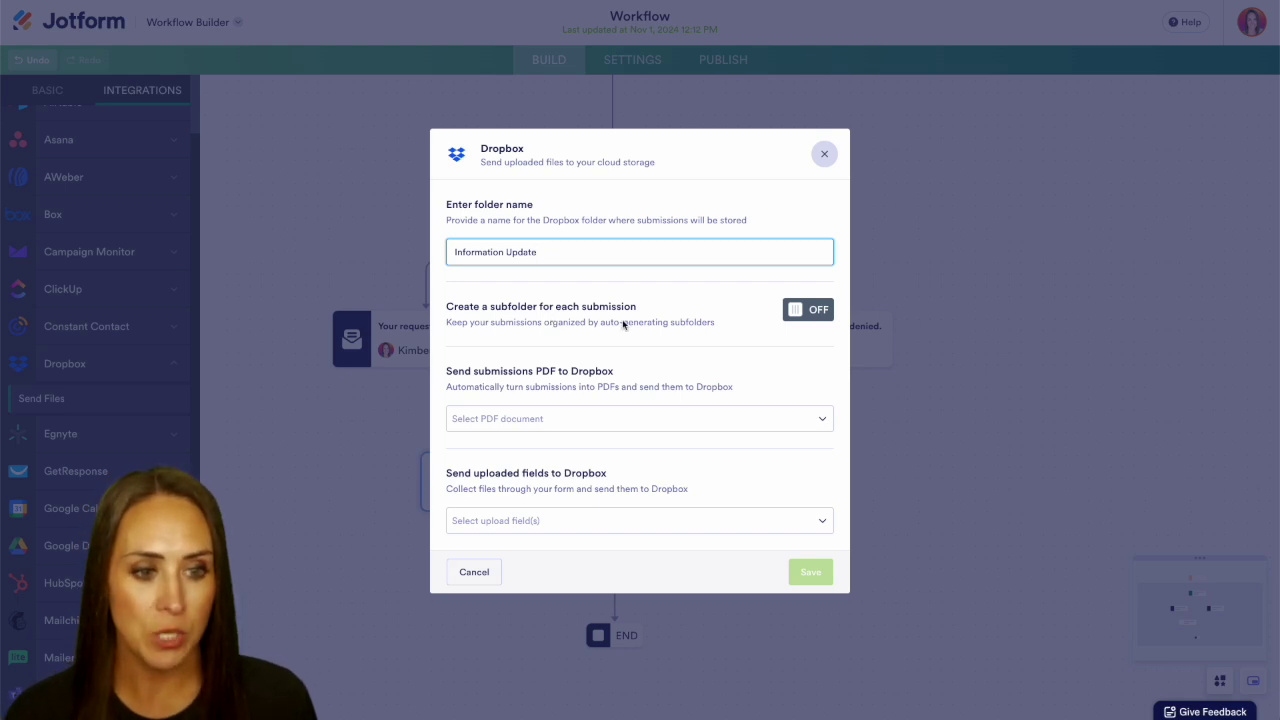
- Create a subfolder for each submission, named with Submission ID, a hyphen and Submission Date
left_click(795, 310)
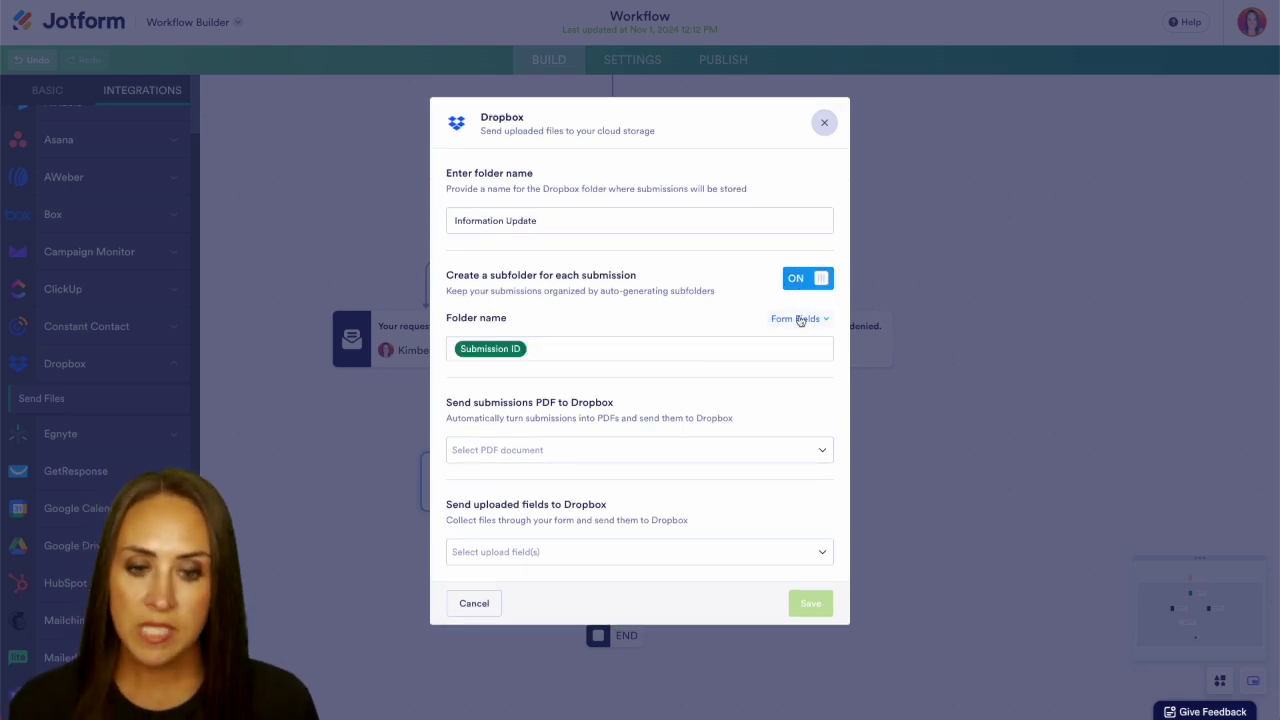
left_click(557, 345)
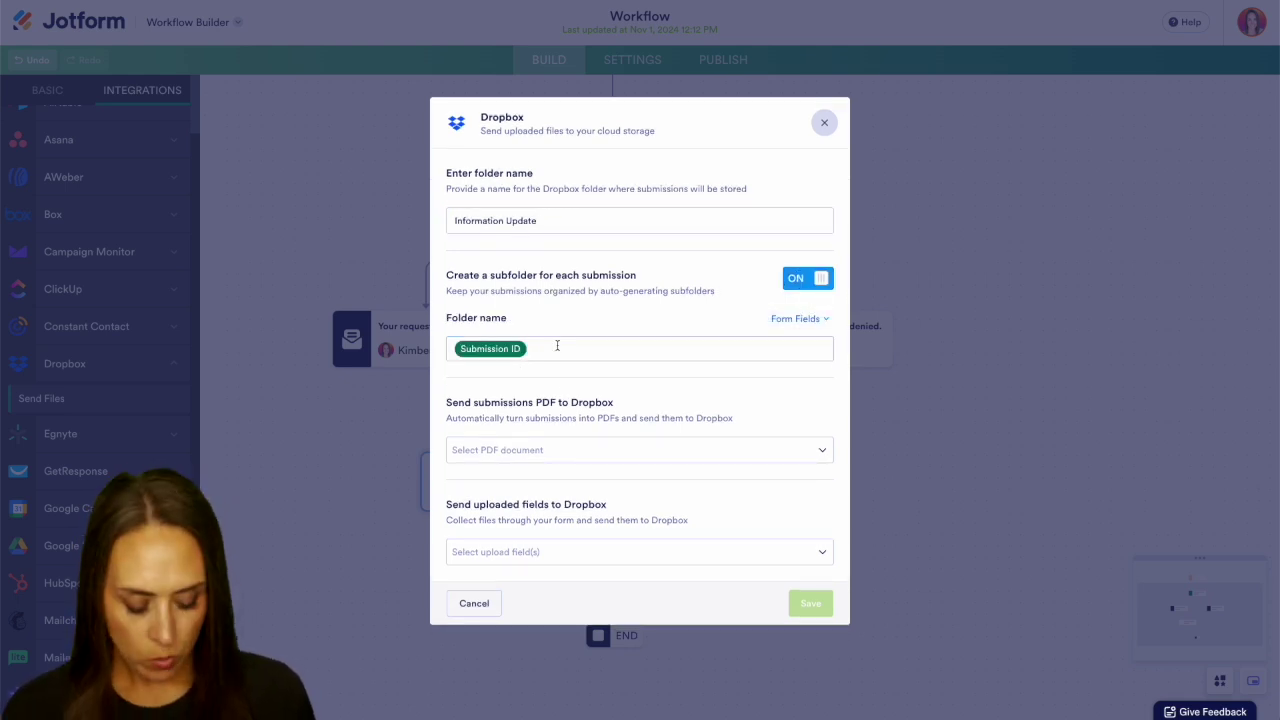
left_click(792, 320)
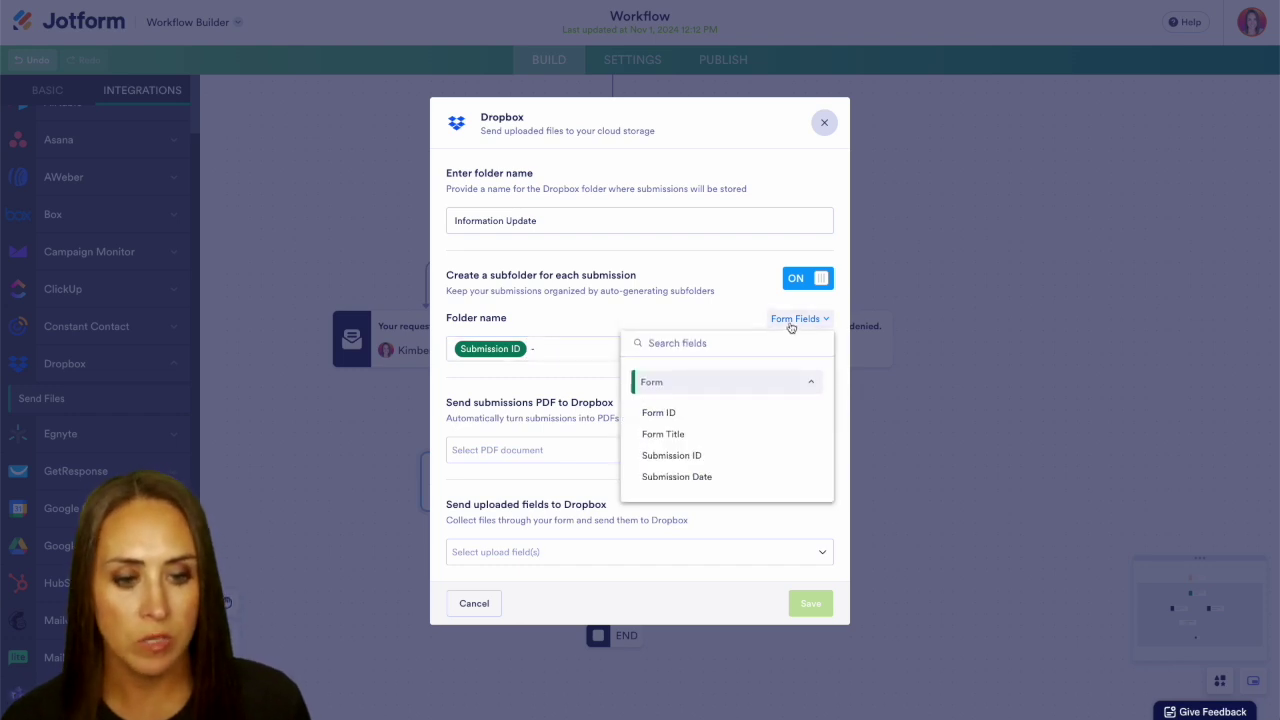
left_click(710, 485)
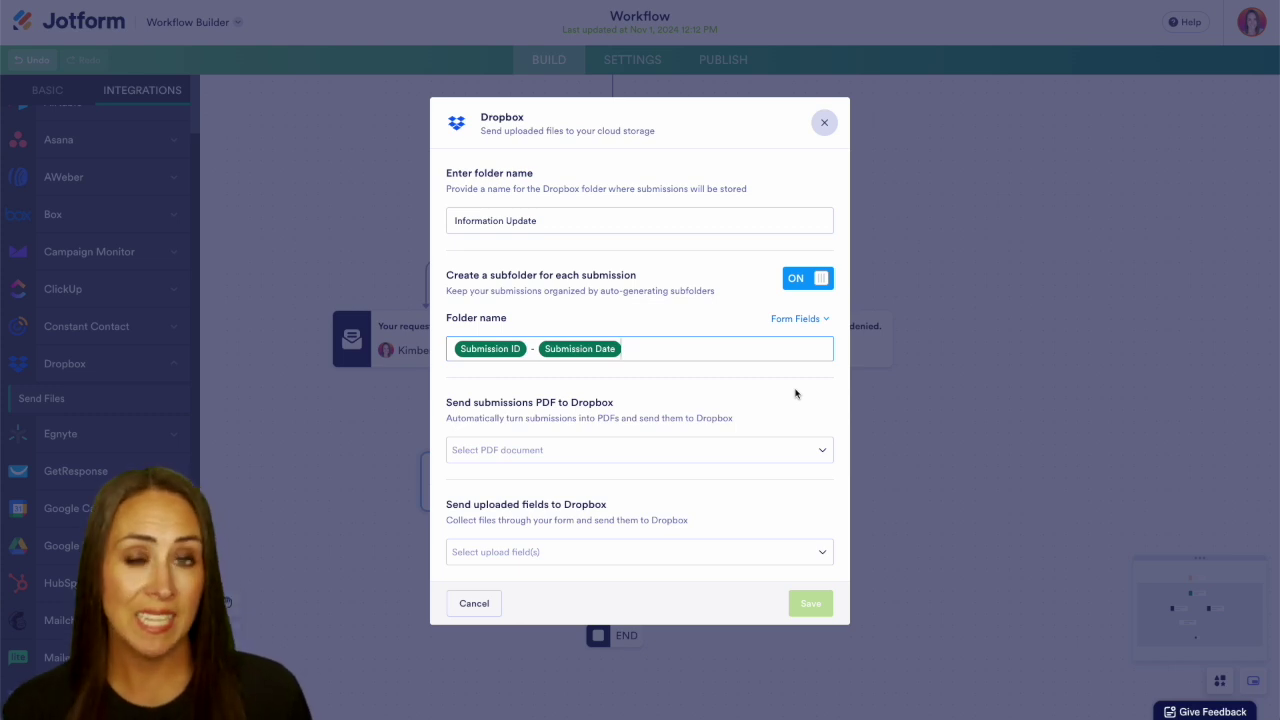
- Save the Dropbox action with the Default form PDF as the submission document and connect Send Files to the END element
left_click(570, 451)
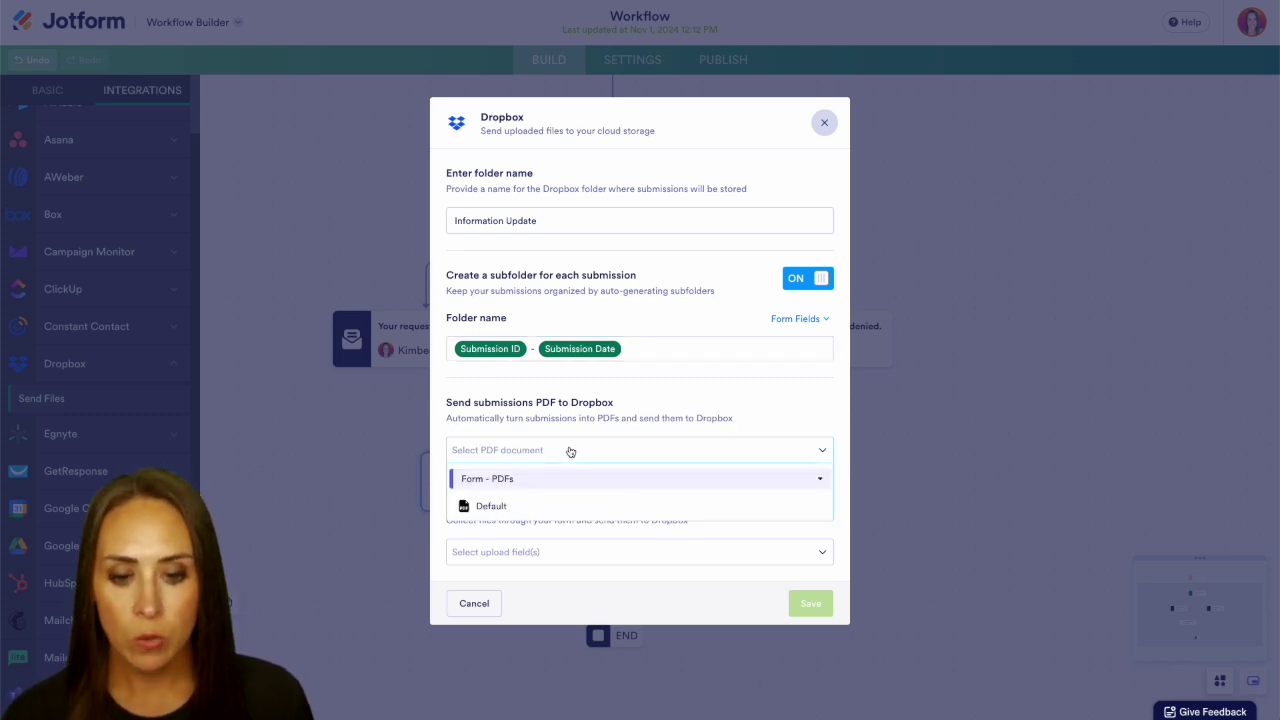
left_click(489, 507)
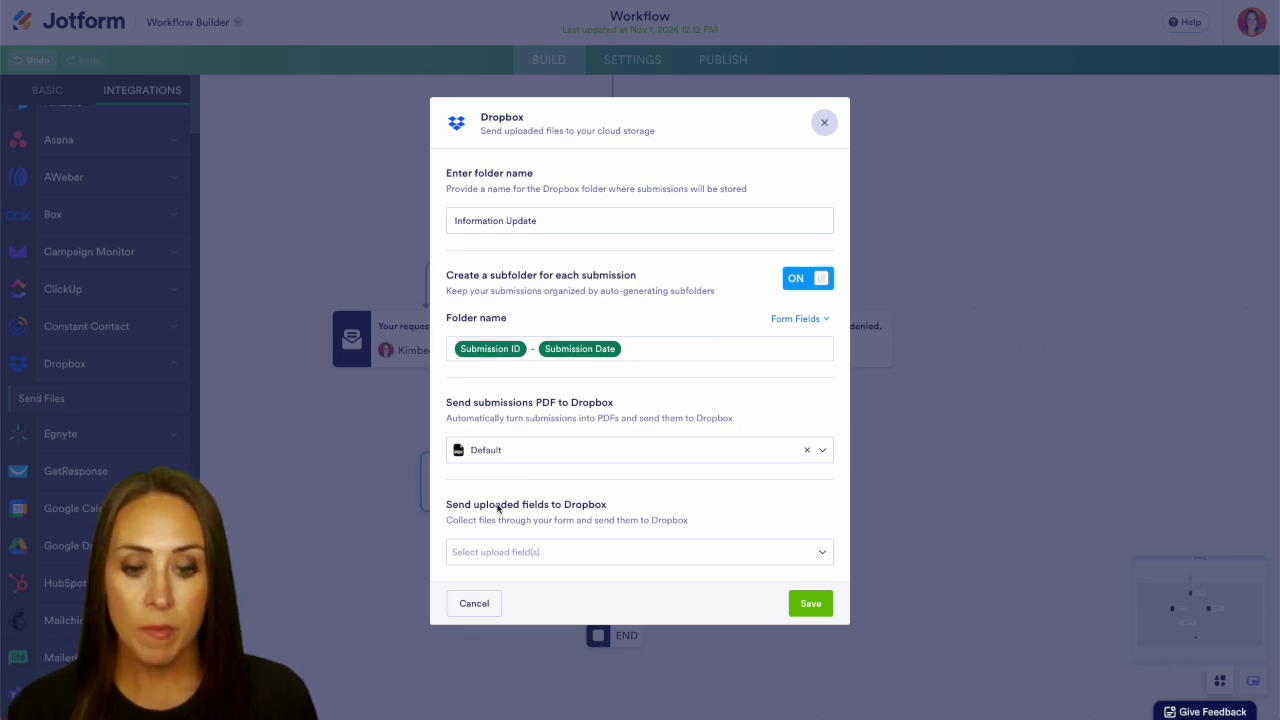
left_click(540, 558)
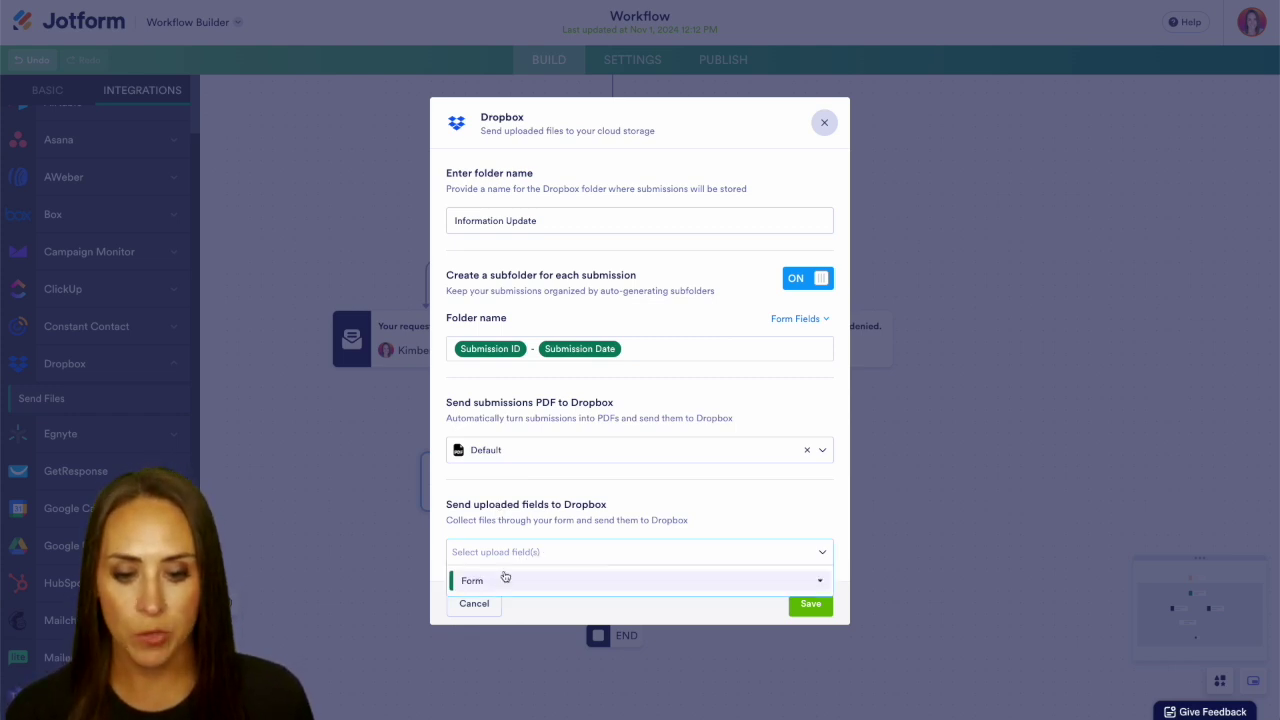
left_click(582, 533)
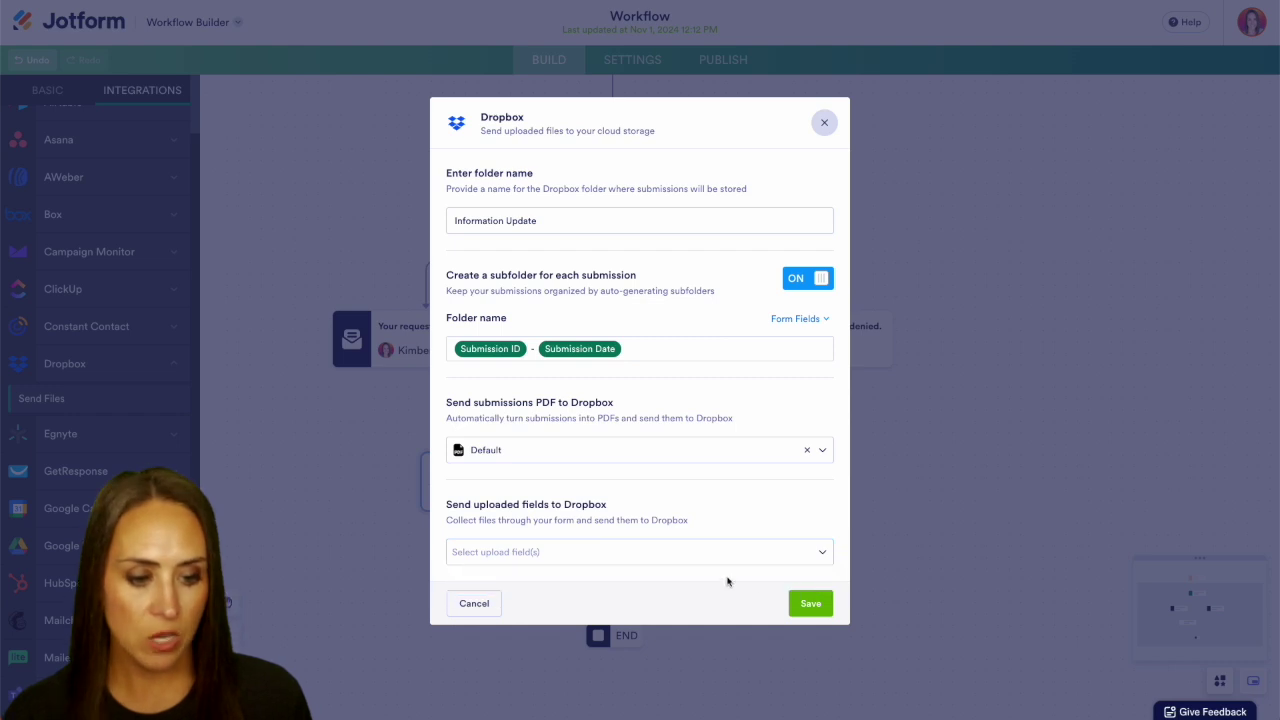
left_click(810, 603)
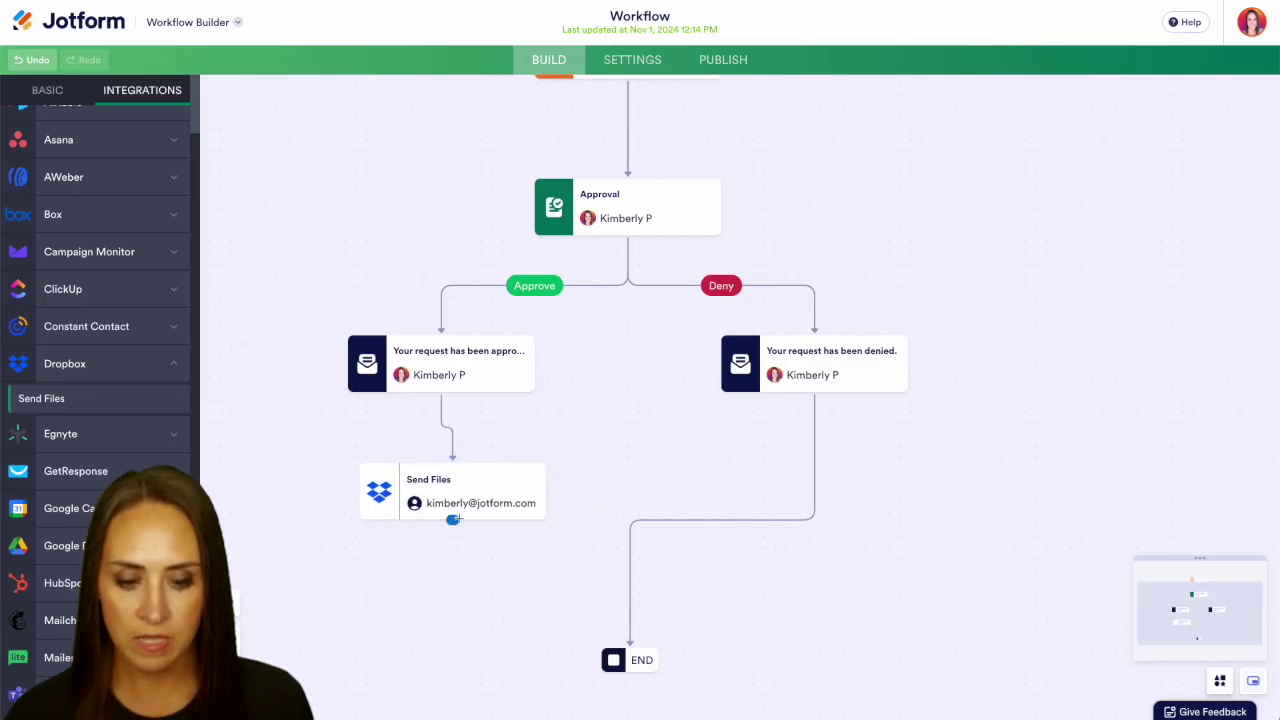
left_click_drag(452, 520, 624, 640)
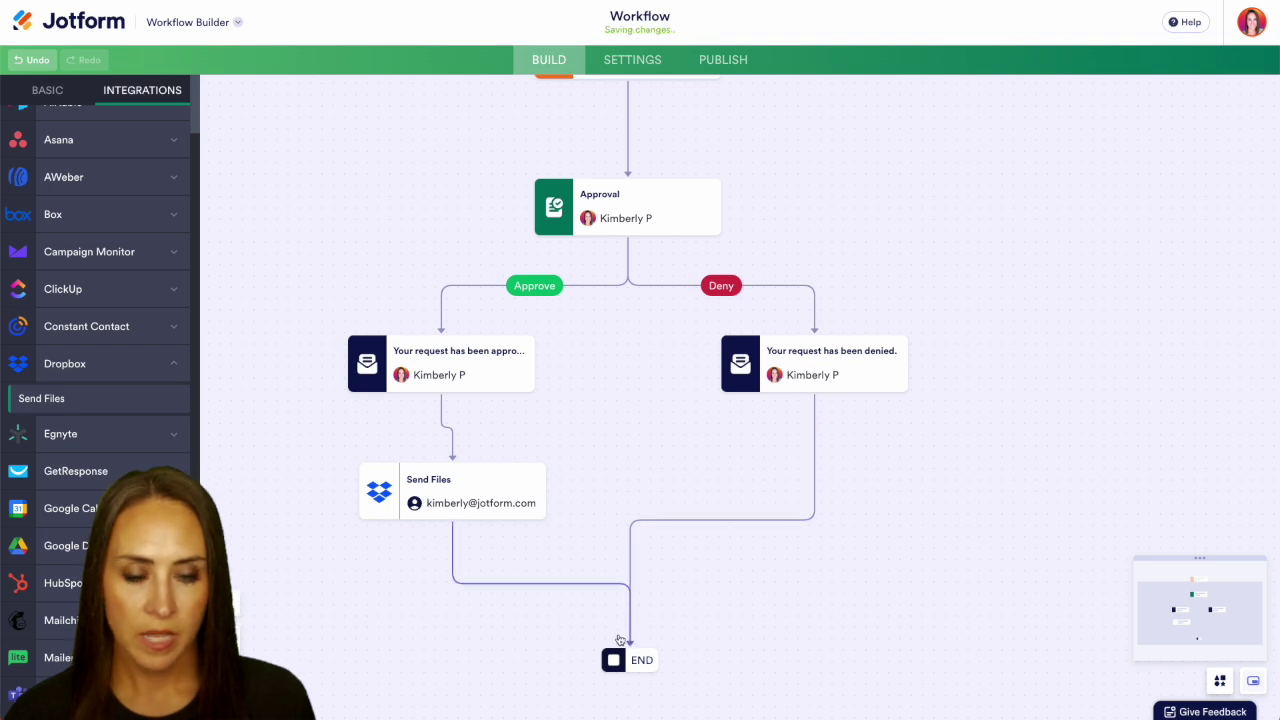
- Open the workflow's published form and submit a test entry with a full name, e-mail address and phone number
left_click(734, 68)
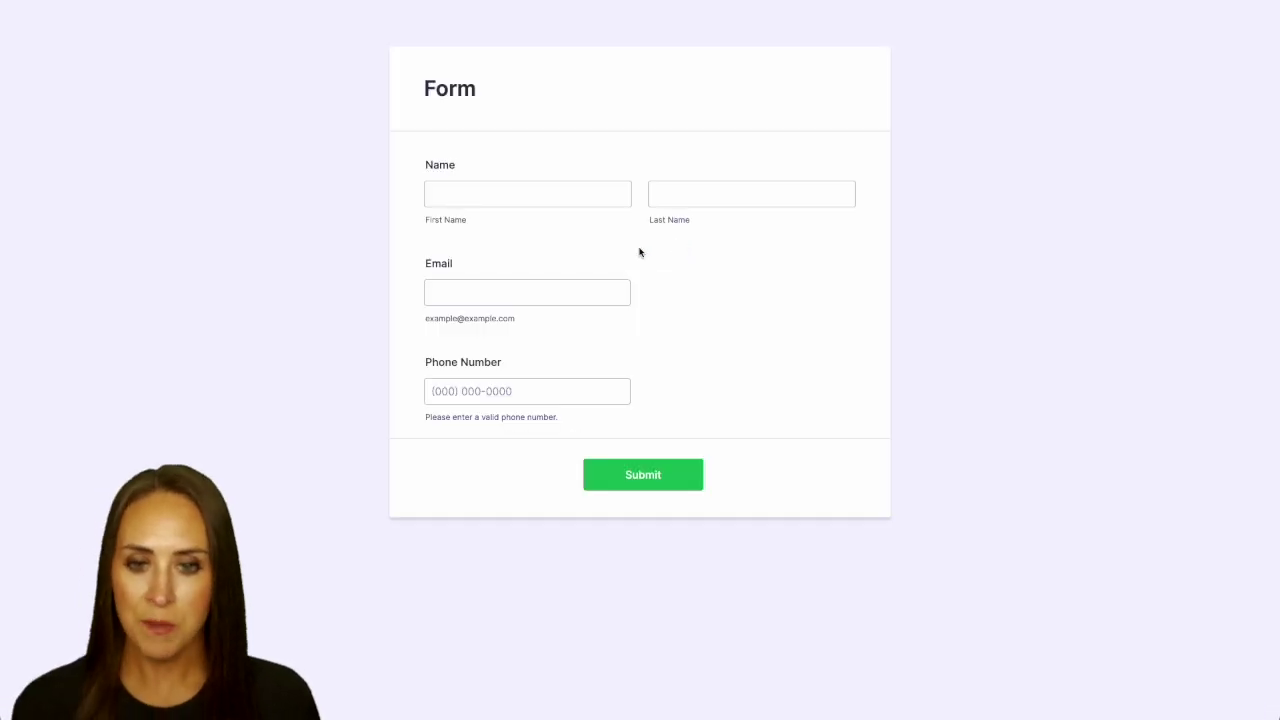
left_click(466, 194)
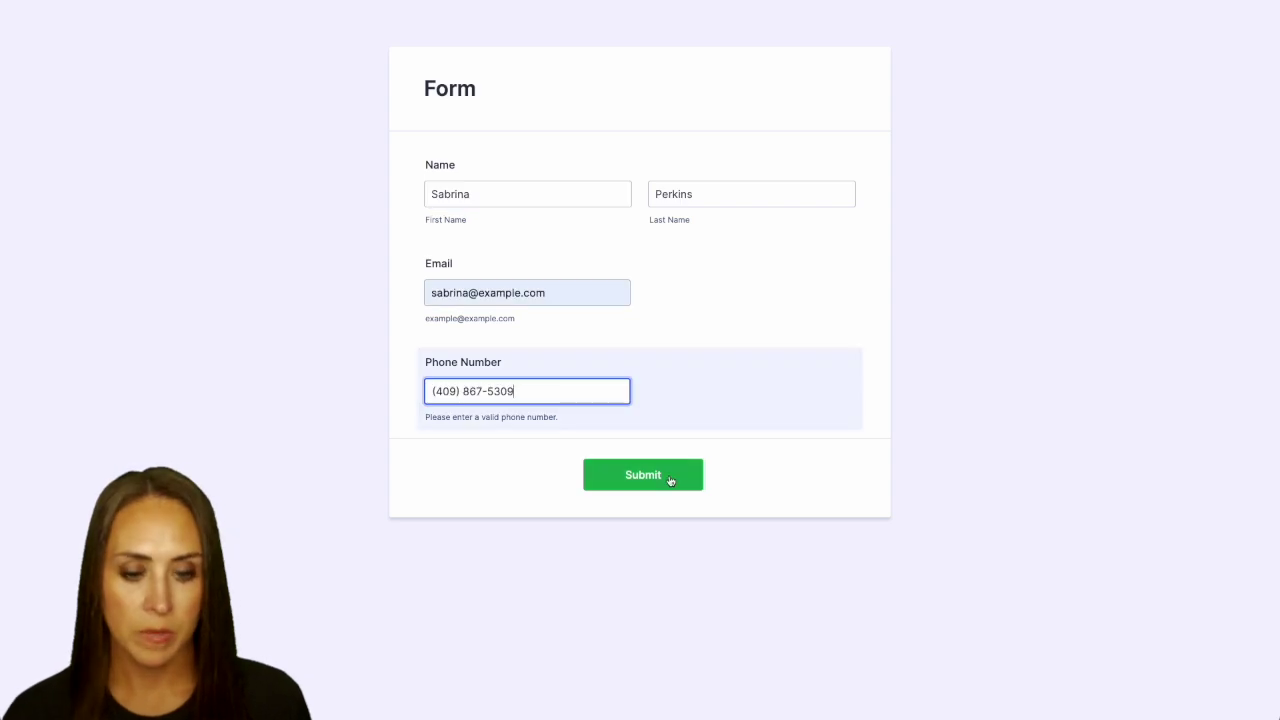
left_click(670, 481)
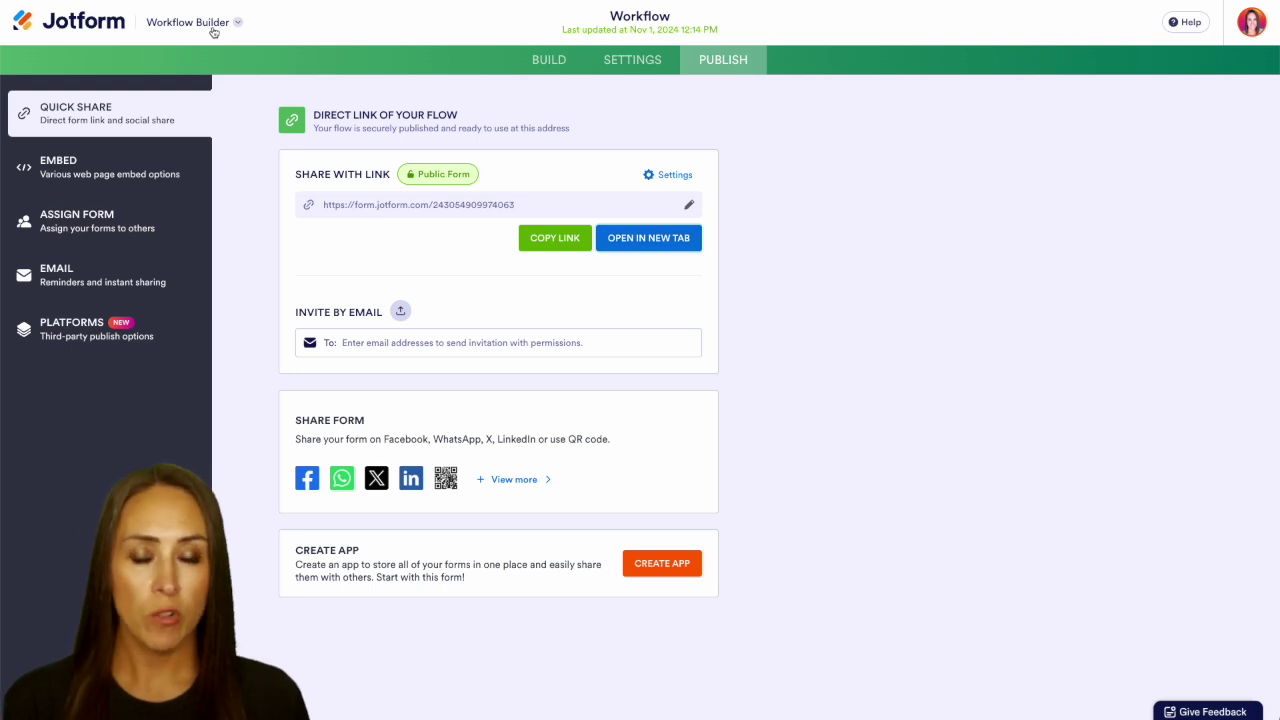
- Approve the test submission in the form's Inbox and open the Dropbox link from its Send Files entry
left_click(213, 32)
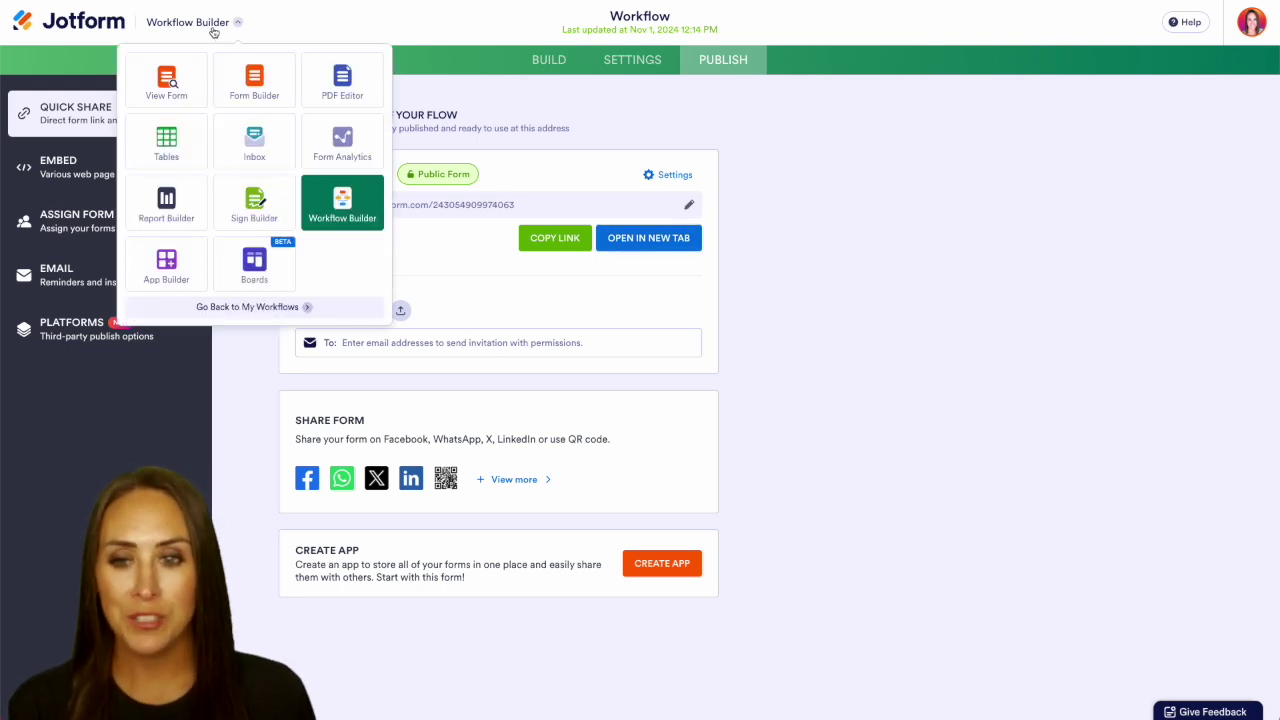
left_click(256, 141)
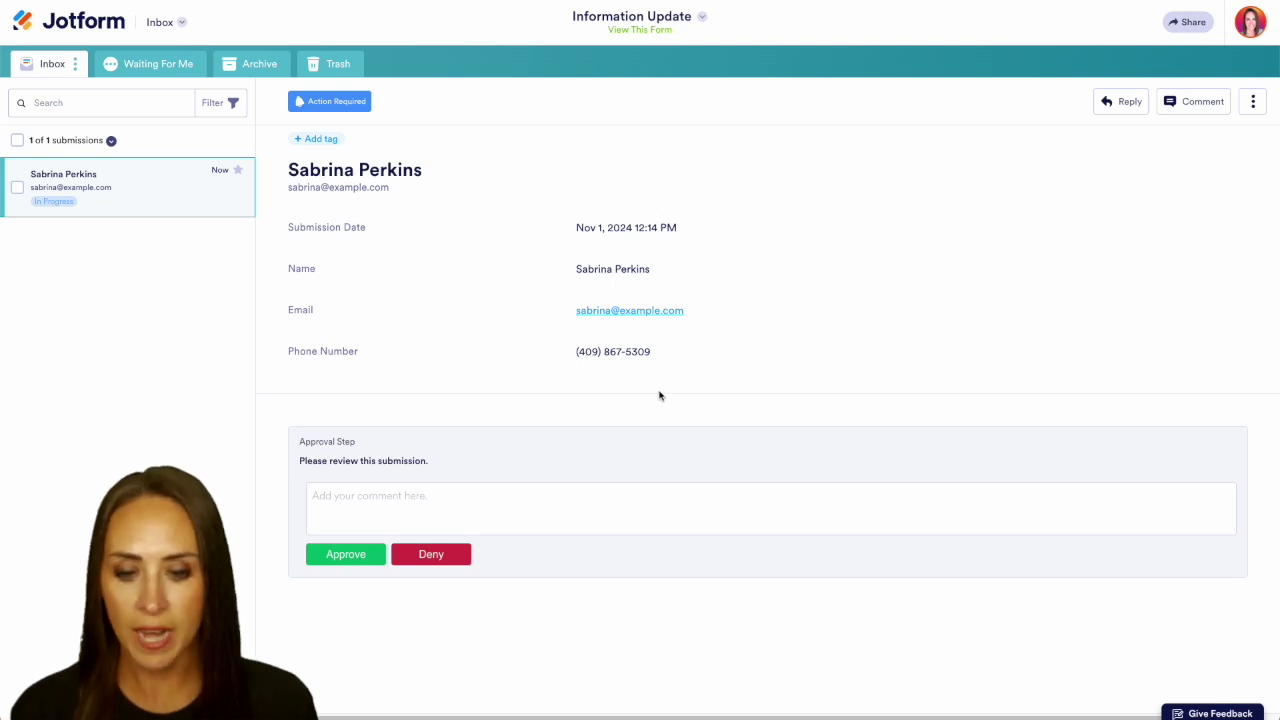
left_click(336, 556)
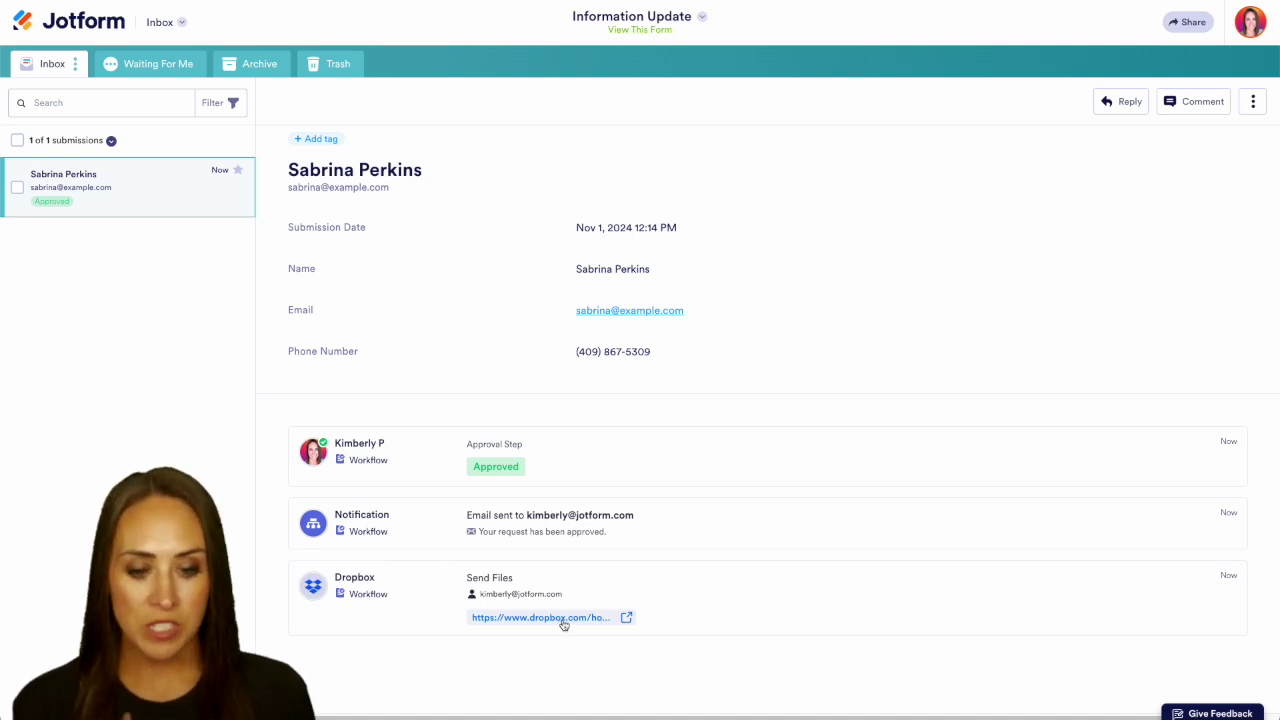
left_click(560, 617)
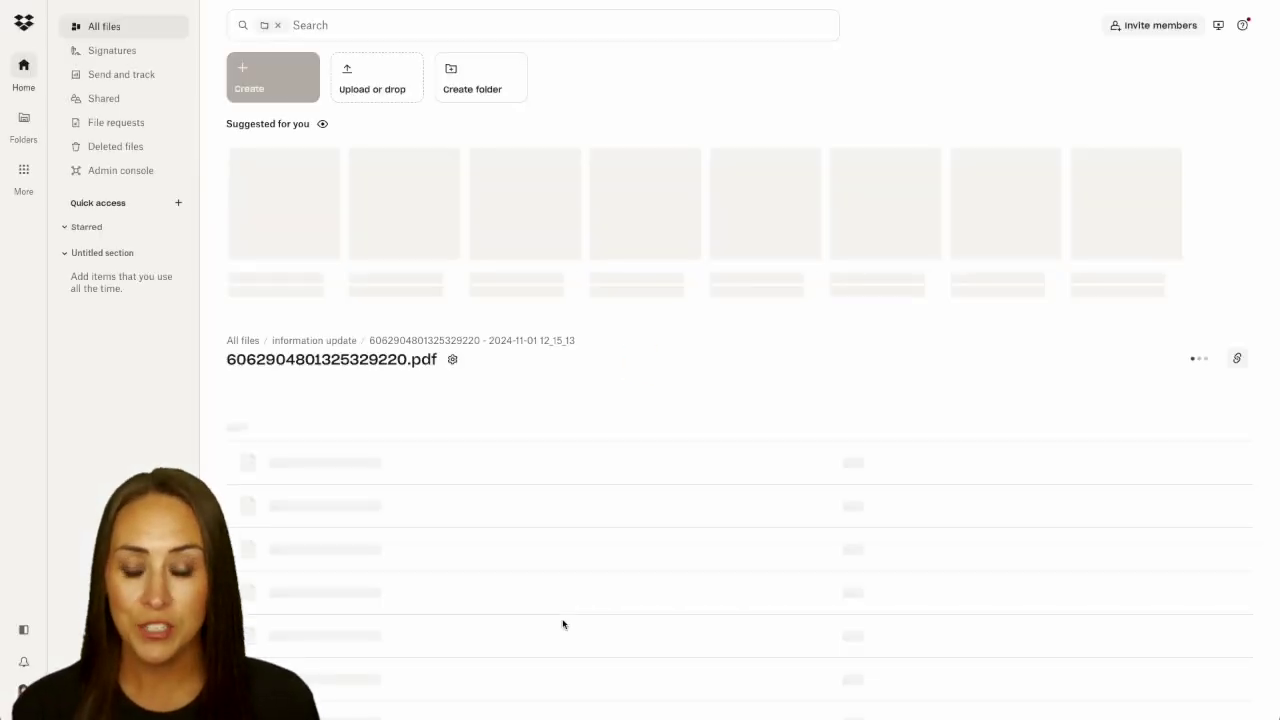